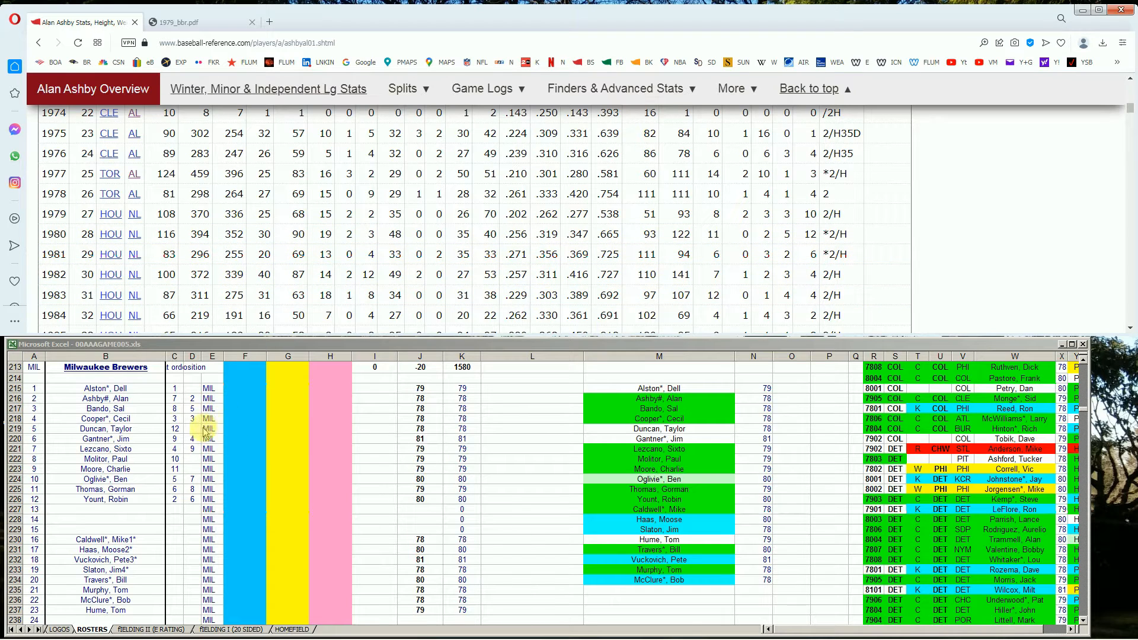
- In Alan Ashby's row of the Milwaukee Brewers roster, enter 10000 in column F and "trade?" in column G
{"action": "left_click", "coordinate": [229, 398]}
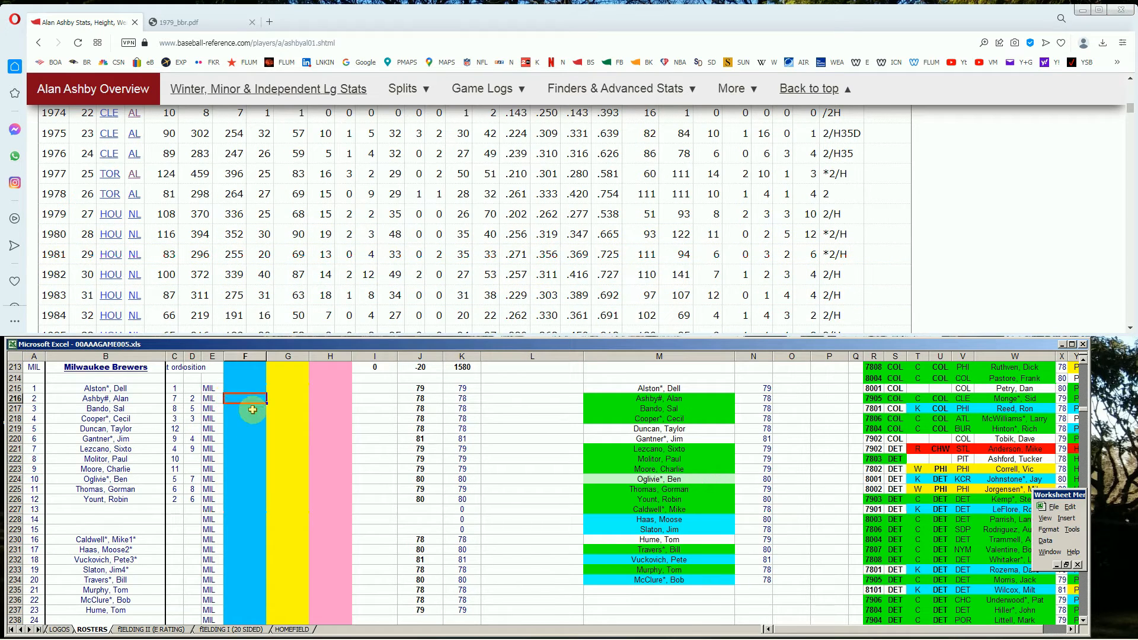
{"action": "type", "text": "10000"}
{"action": "key", "text": "Tab"}
{"action": "type", "text": "trade"}
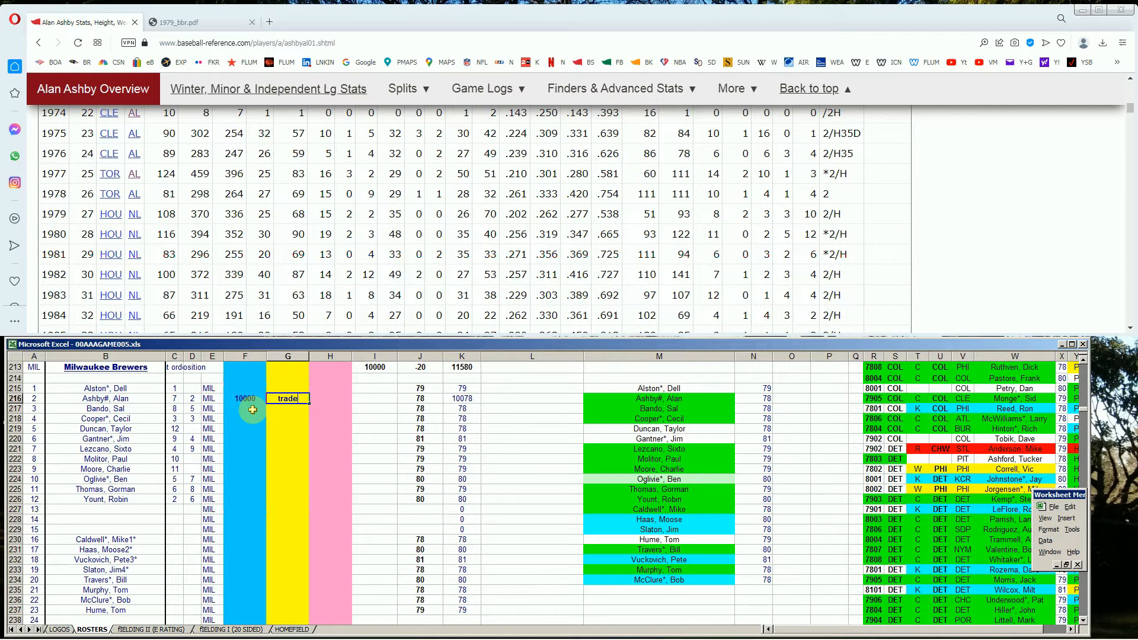
{"action": "type", "text": "?"}
{"action": "key", "text": "Return"}
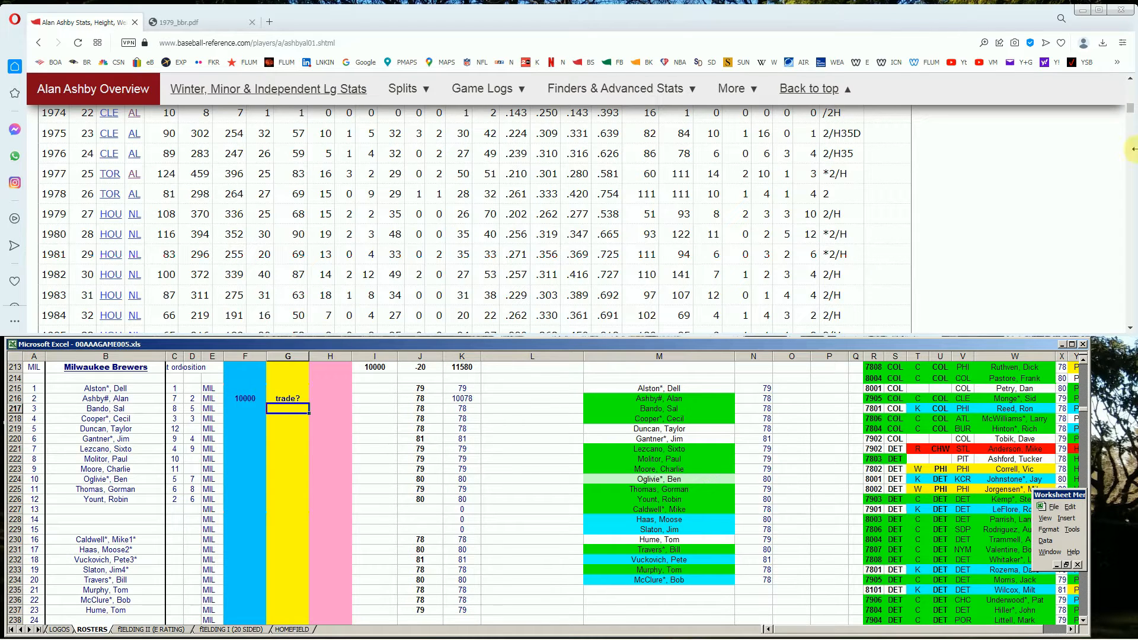
- Switch to Baseball Reference, search for Sal Bando, and view his yearly batting statistics for the late 1970s
{"action": "left_click_drag", "start_coordinate": [1130, 109], "coordinate": [1130, 83]}
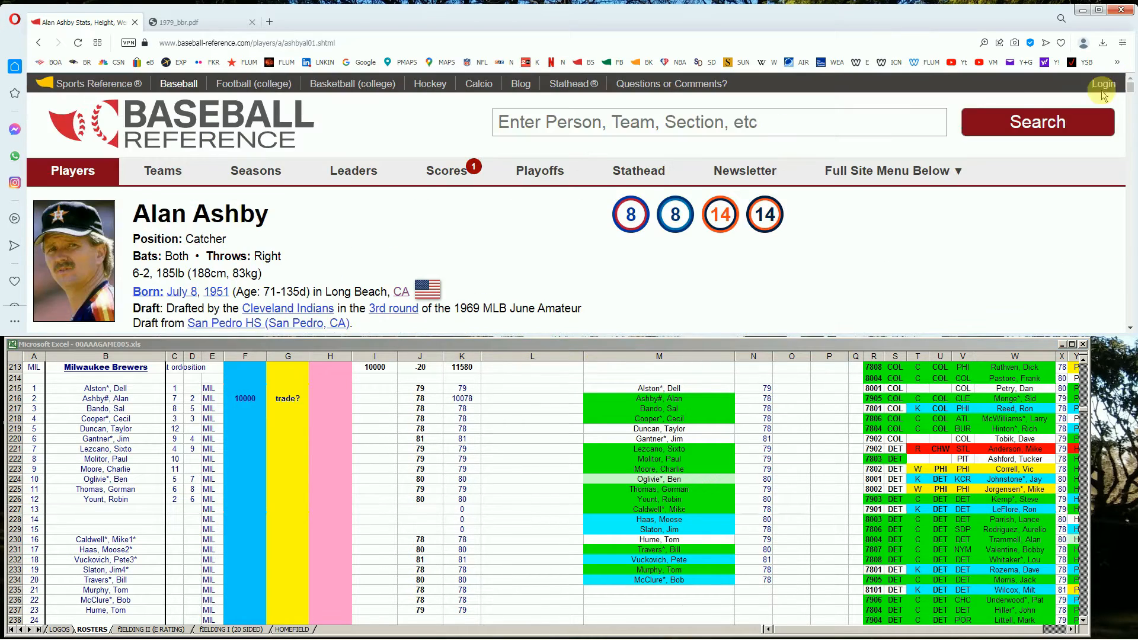
{"action": "left_click", "coordinate": [930, 113]}
{"action": "type", "text": "sal bando"}
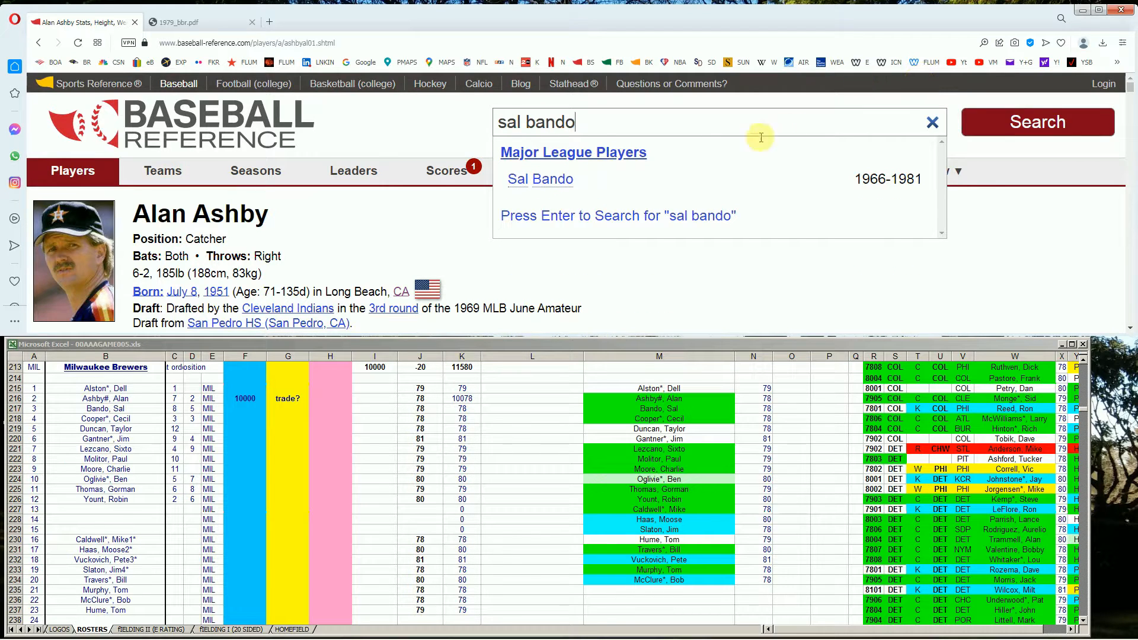
{"action": "left_click", "coordinate": [540, 179]}
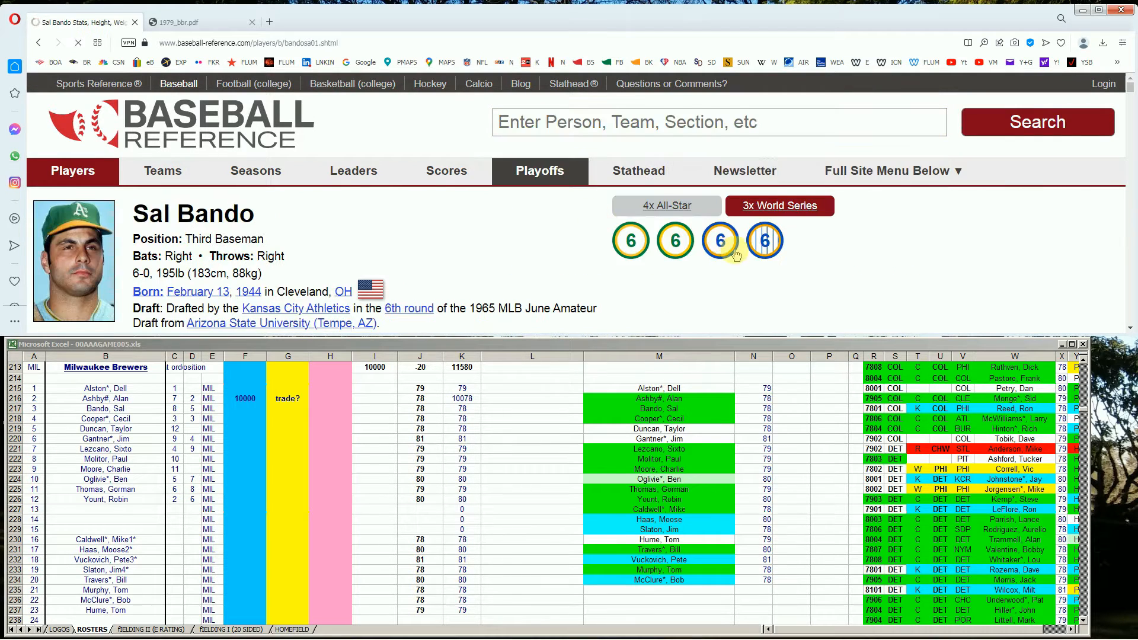
{"action": "scroll", "coordinate": [729, 252], "scroll_direction": "down", "scroll_amount": 2}
{"action": "scroll", "coordinate": [653, 187], "scroll_direction": "down", "scroll_amount": 15}
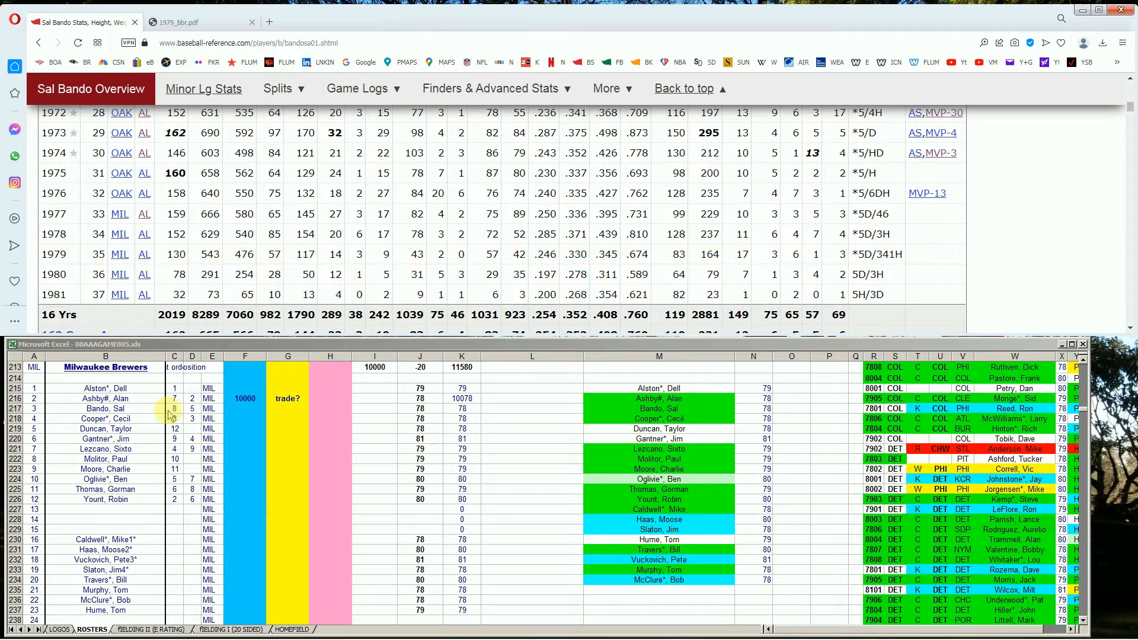
- Switch to the Excel roster and enter 100 in column G of Sal Bando's row
{"action": "left_click", "coordinate": [237, 439]}
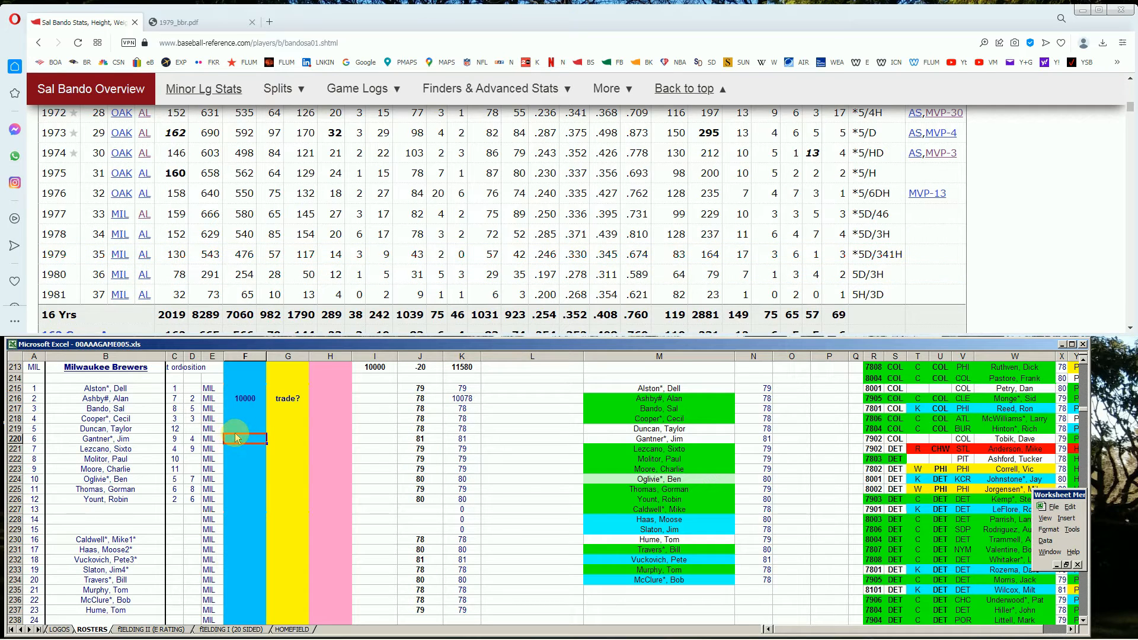
{"action": "key", "text": "Down"}
{"action": "key", "text": "Down"}
{"action": "key", "text": "Down"}
{"action": "key", "text": "Down"}
{"action": "key", "text": "Up"}
{"action": "key", "text": "Up"}
{"action": "key", "text": "Up"}
{"action": "key", "text": "Up"}
{"action": "key", "text": "Up"}
{"action": "key", "text": "Up"}
{"action": "key", "text": "Up"}
{"action": "key", "text": "Right"}
{"action": "type", "text": "100"}
{"action": "key", "text": "Up"}
{"action": "key", "text": "Down"}
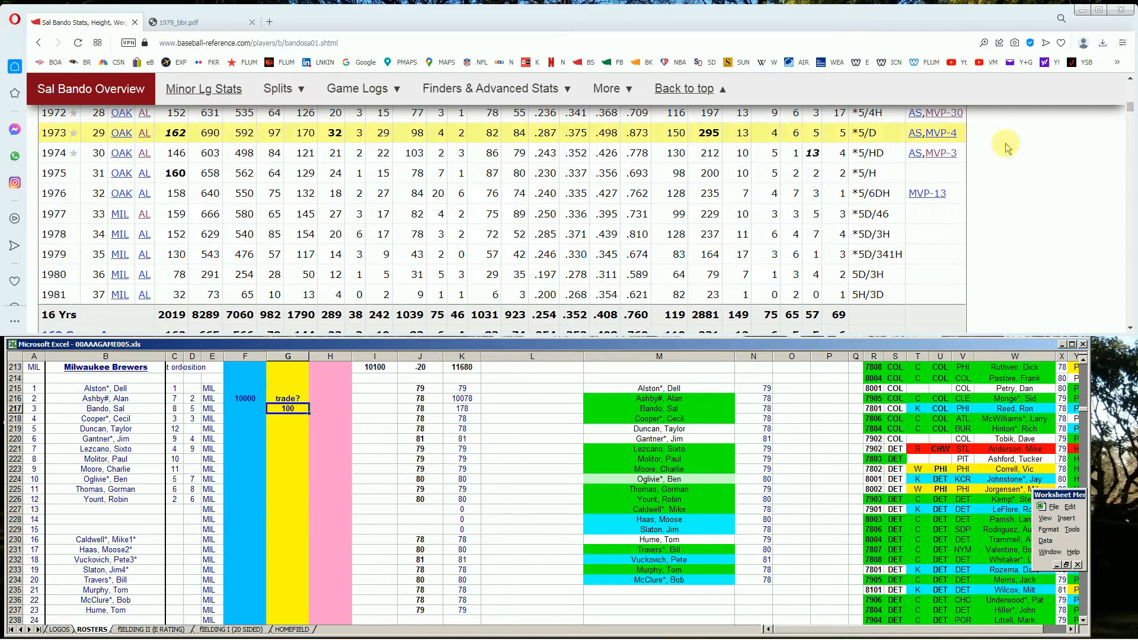
- Switch to Baseball Reference, search for Cecil Cooper, and view his standard batting seasons around 1977 to 1981
{"action": "left_click_drag", "start_coordinate": [1130, 108], "coordinate": [1123, 85]}
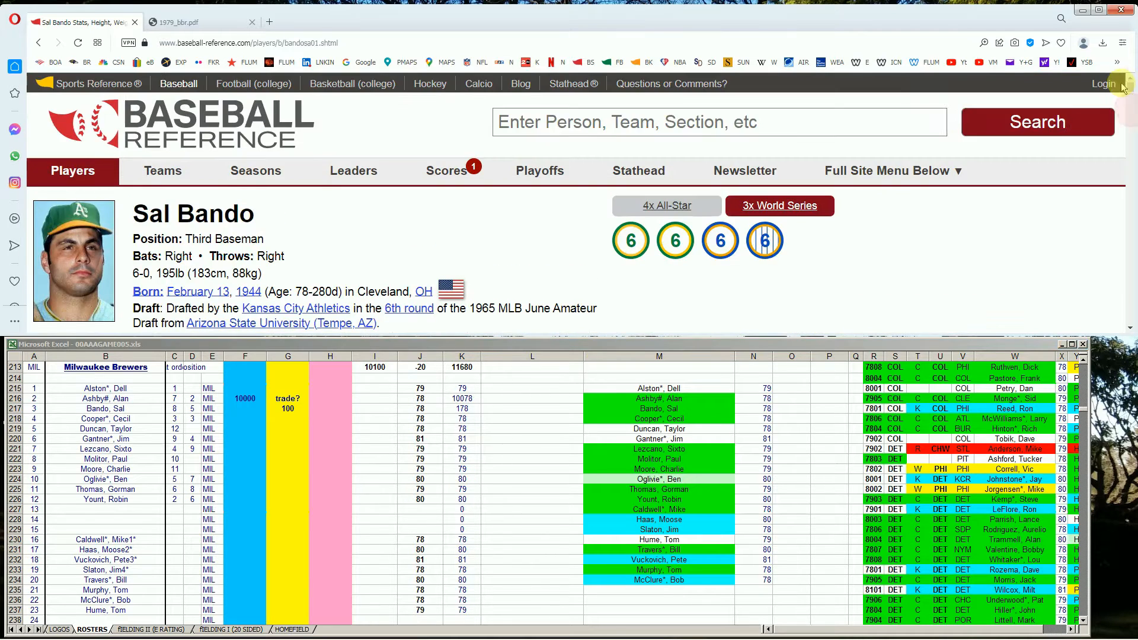
{"action": "left_click", "coordinate": [895, 116]}
{"action": "type", "text": "cooper"}
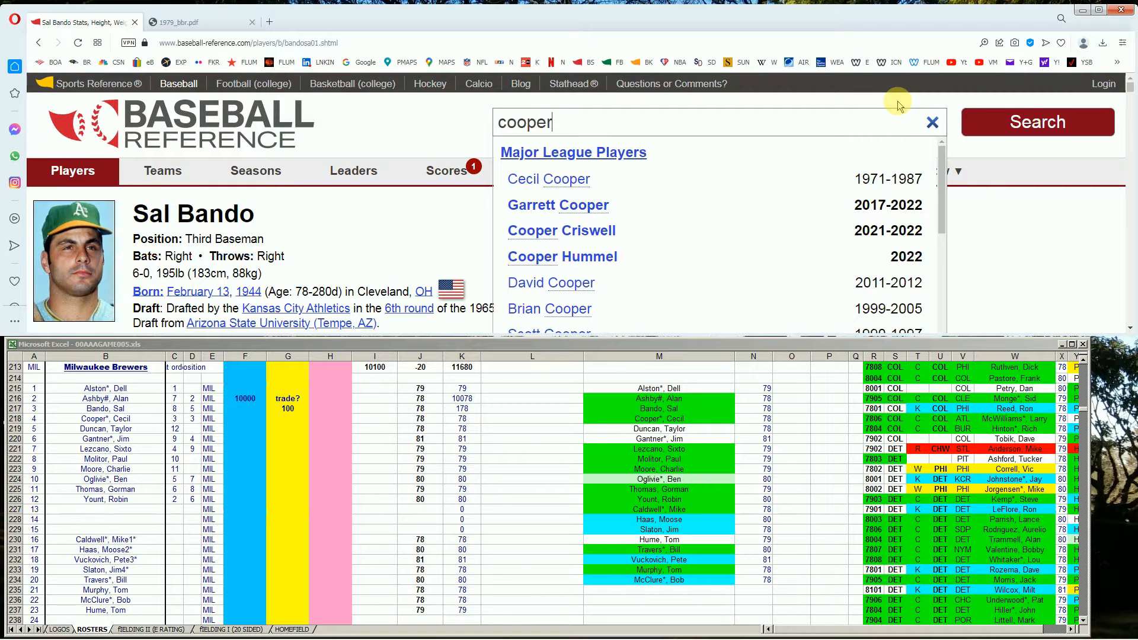
{"action": "left_click", "coordinate": [551, 179]}
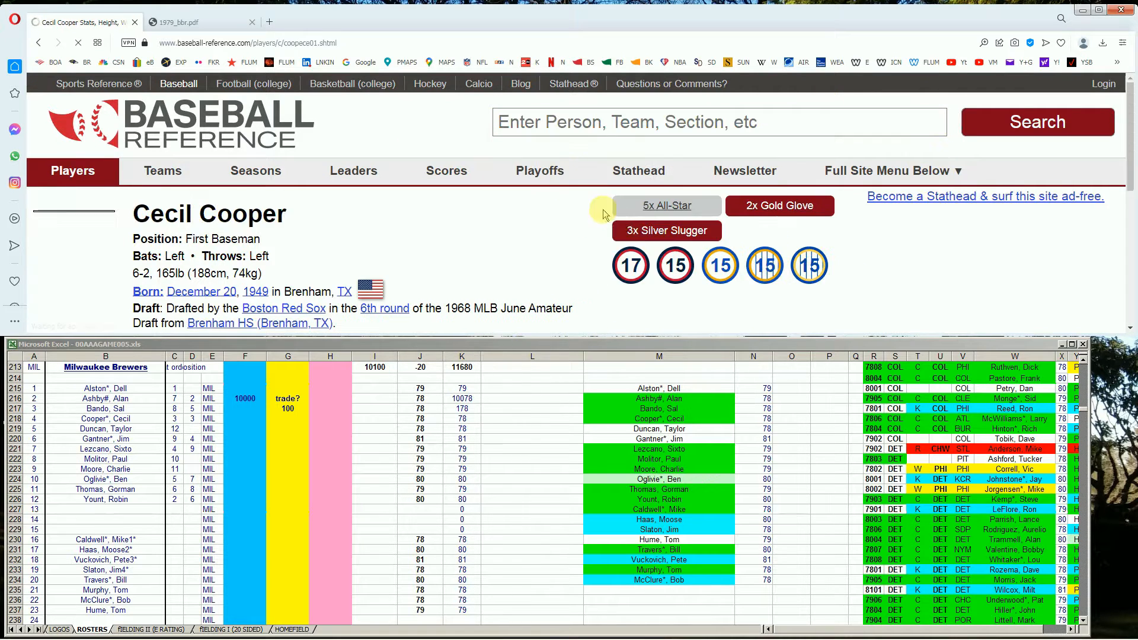
{"action": "scroll", "coordinate": [602, 209], "scroll_direction": "down", "scroll_amount": 12}
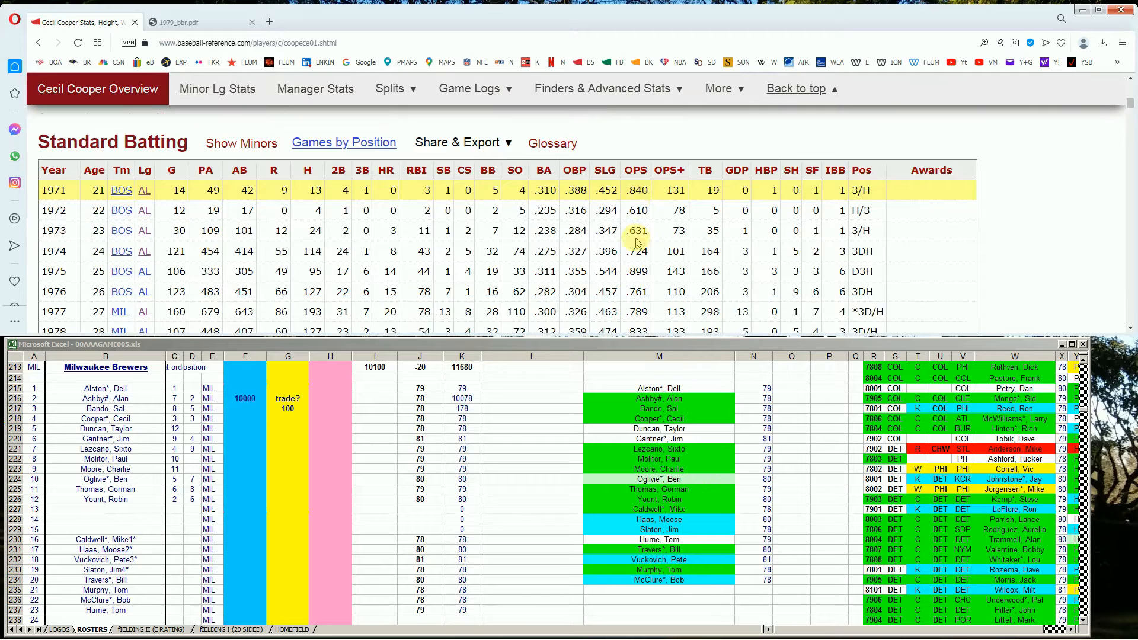
{"action": "scroll", "coordinate": [636, 243], "scroll_direction": "down", "scroll_amount": 2}
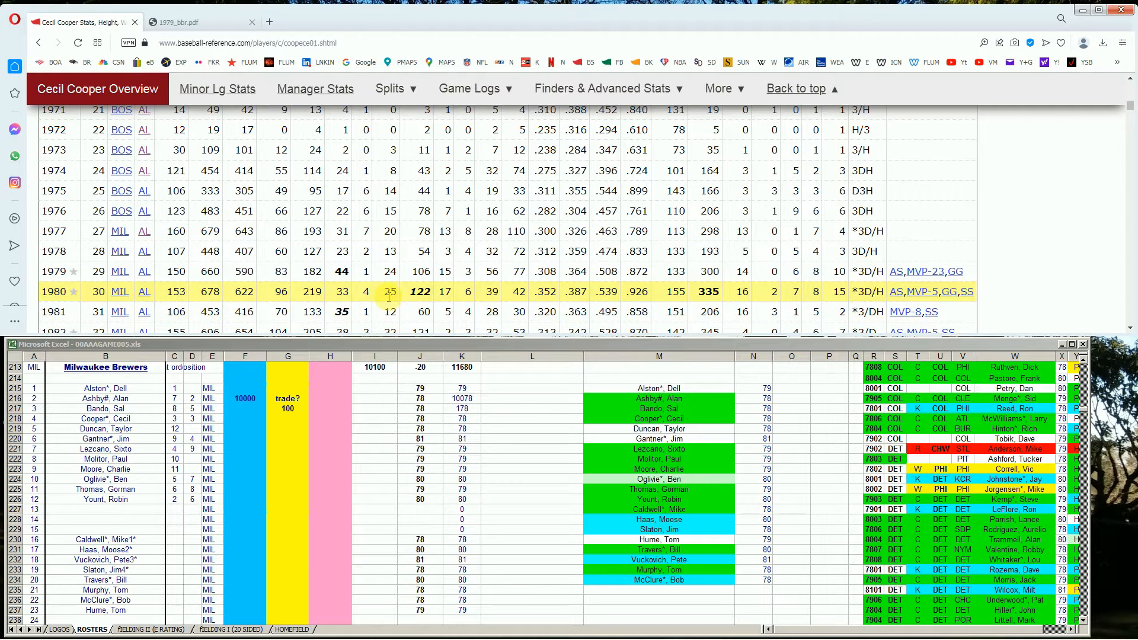
- In the Excel roster, enter 10000 in column F and "80!" in column I of Cecil Cooper's row
{"action": "left_click", "coordinate": [275, 444]}
{"action": "key", "text": "Left"}
{"action": "key", "text": "Down"}
{"action": "type", "text": "10000"}
{"action": "key", "text": "Up"}
{"action": "key", "text": "Down"}
{"action": "key", "text": "Right"}
{"action": "key", "text": "Right"}
{"action": "key", "text": "Right"}
{"action": "type", "text": "8"}
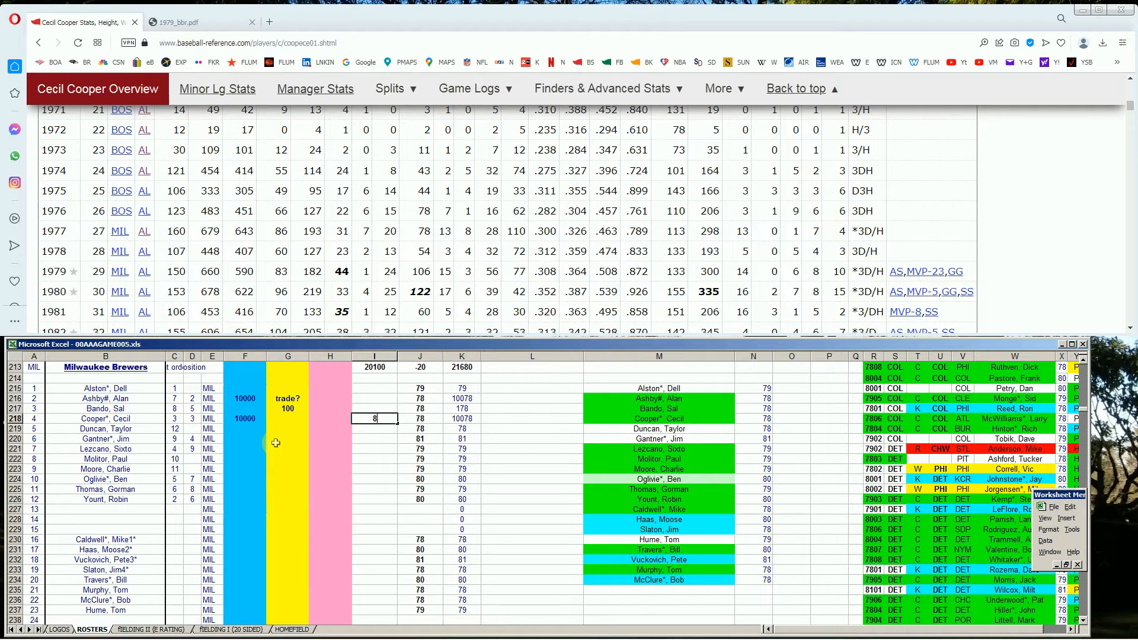
{"action": "key", "text": "Return"}
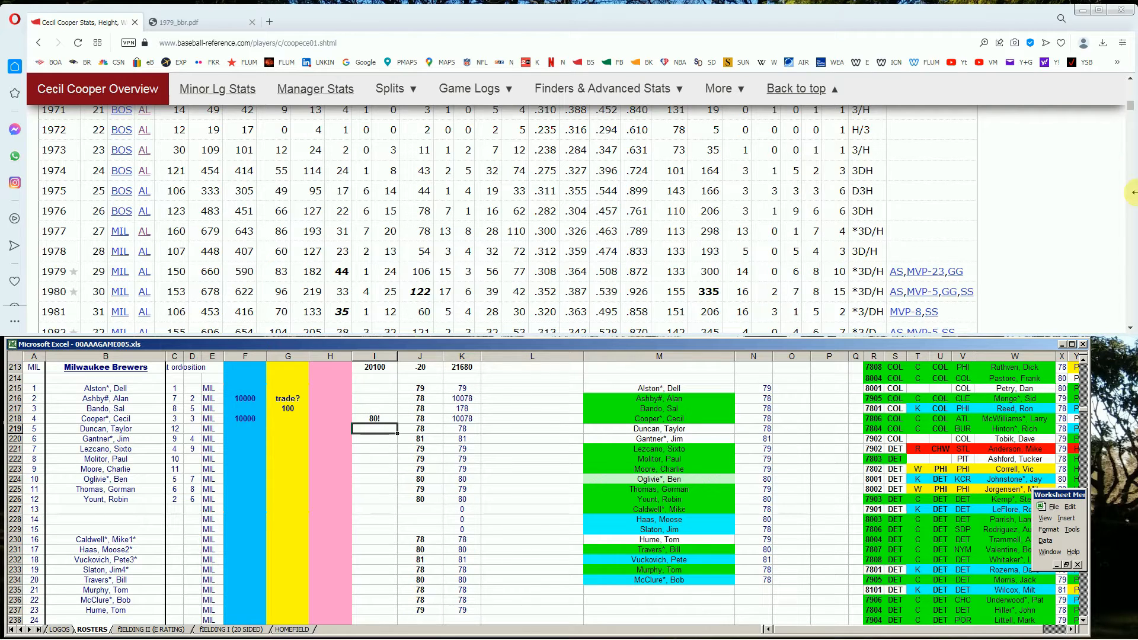
- Switch to Baseball Reference, search for Taylor Duncan, and view his standard batting table
{"action": "left_click_drag", "start_coordinate": [1130, 106], "coordinate": [1129, 84]}
{"action": "left_click", "coordinate": [921, 124]}
{"action": "type", "text": "ta"}
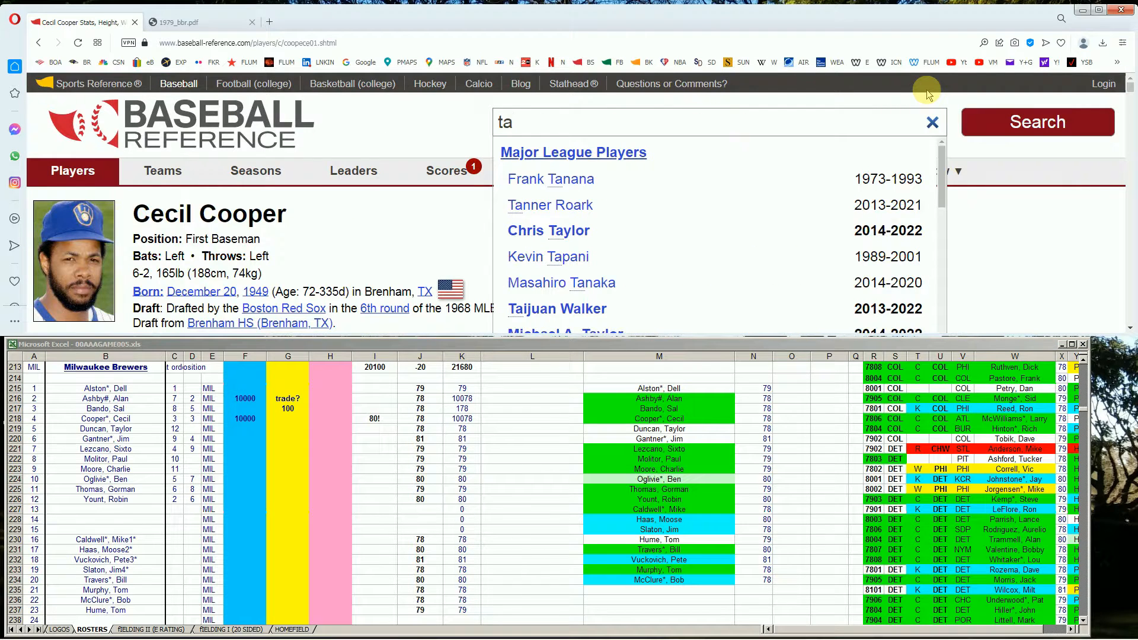
{"action": "type", "text": "ylor dun"}
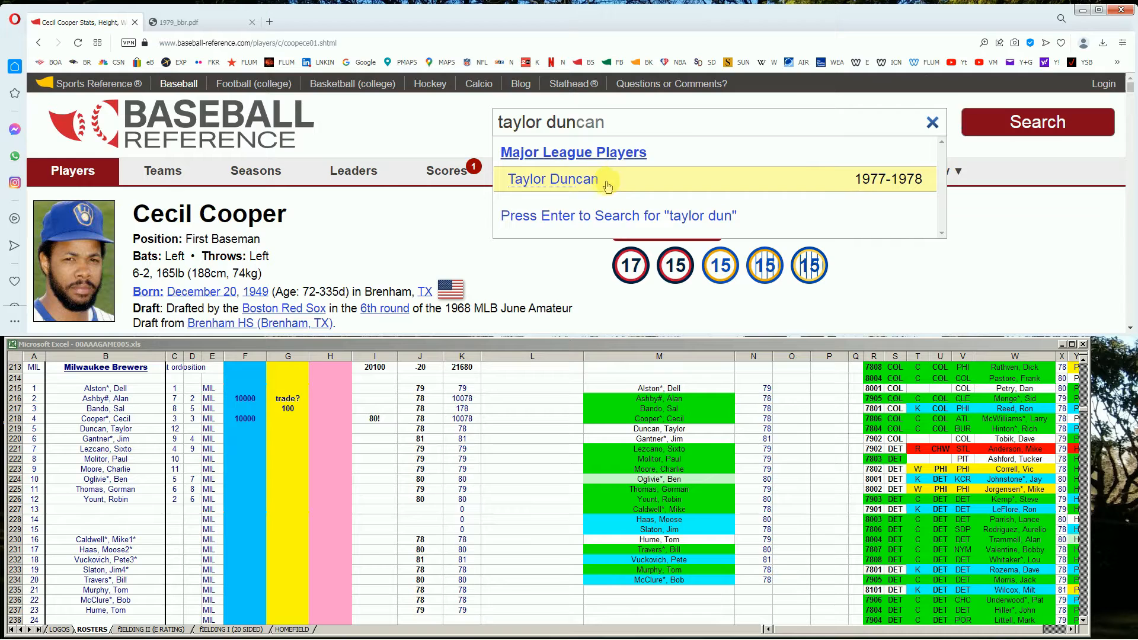
{"action": "left_click", "coordinate": [584, 183]}
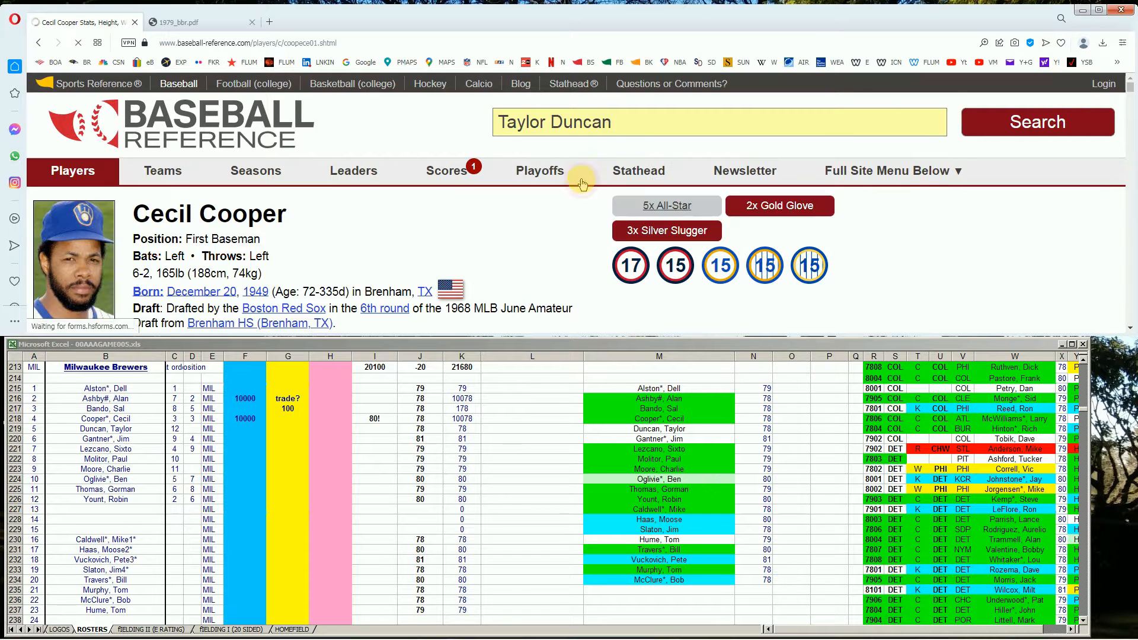
{"action": "scroll", "coordinate": [581, 212], "scroll_direction": "down", "scroll_amount": 4}
{"action": "scroll", "coordinate": [583, 214], "scroll_direction": "up", "scroll_amount": 3}
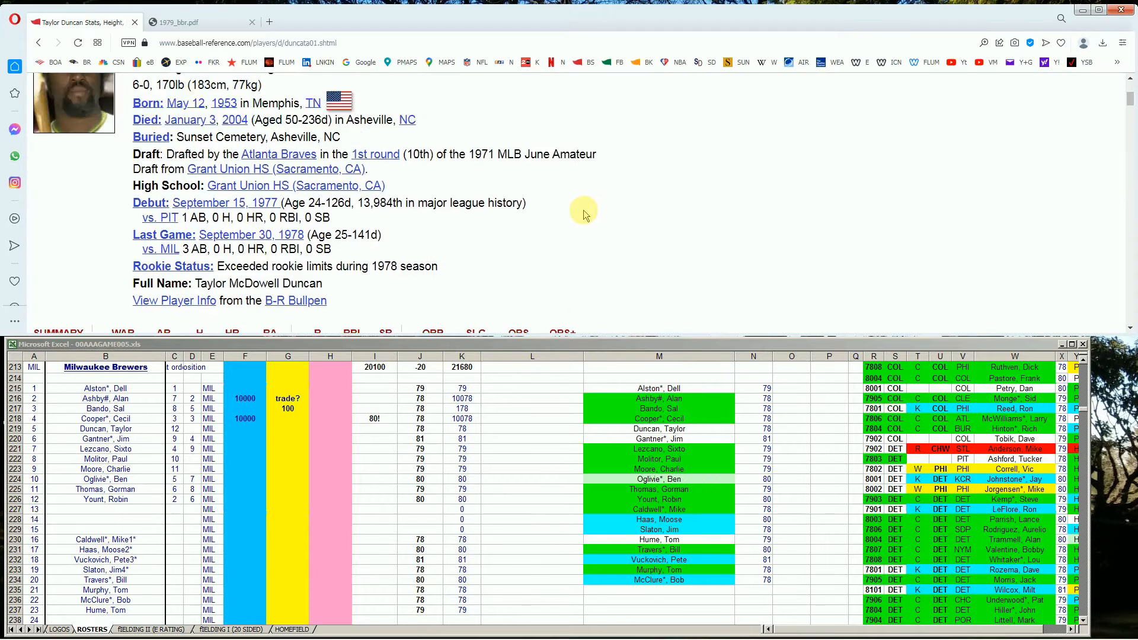
{"action": "scroll", "coordinate": [643, 228], "scroll_direction": "down", "scroll_amount": 10}
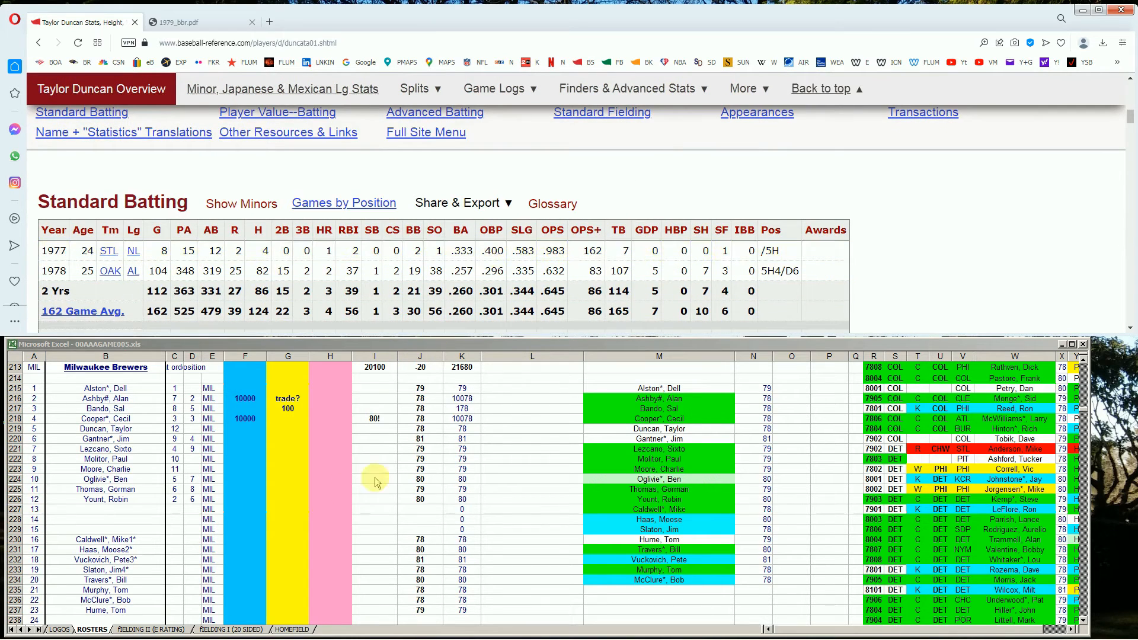
{"action": "left_click", "coordinate": [346, 495]}
{"action": "key", "text": "Left"}
{"action": "type", "text": "1"}
{"action": "key", "text": "Return"}
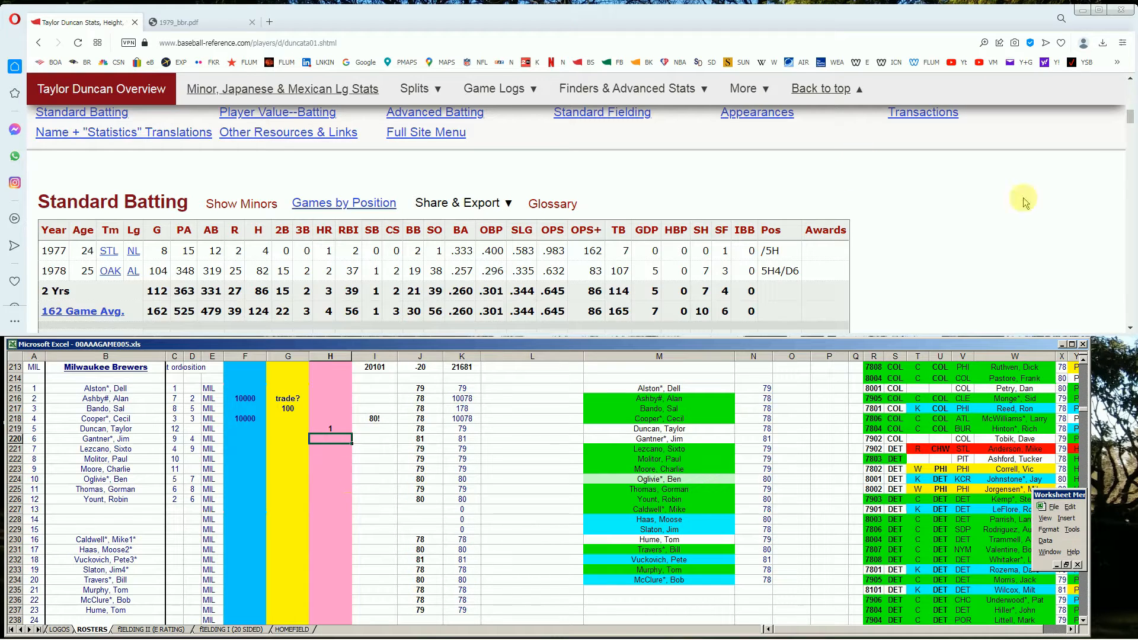
- Switch to Baseball Reference, search for pitcher Mike Caldwell, and examine his season ERAs from 1978 onward
{"action": "scroll", "coordinate": [1126, 134], "scroll_direction": "up", "scroll_amount": 5}
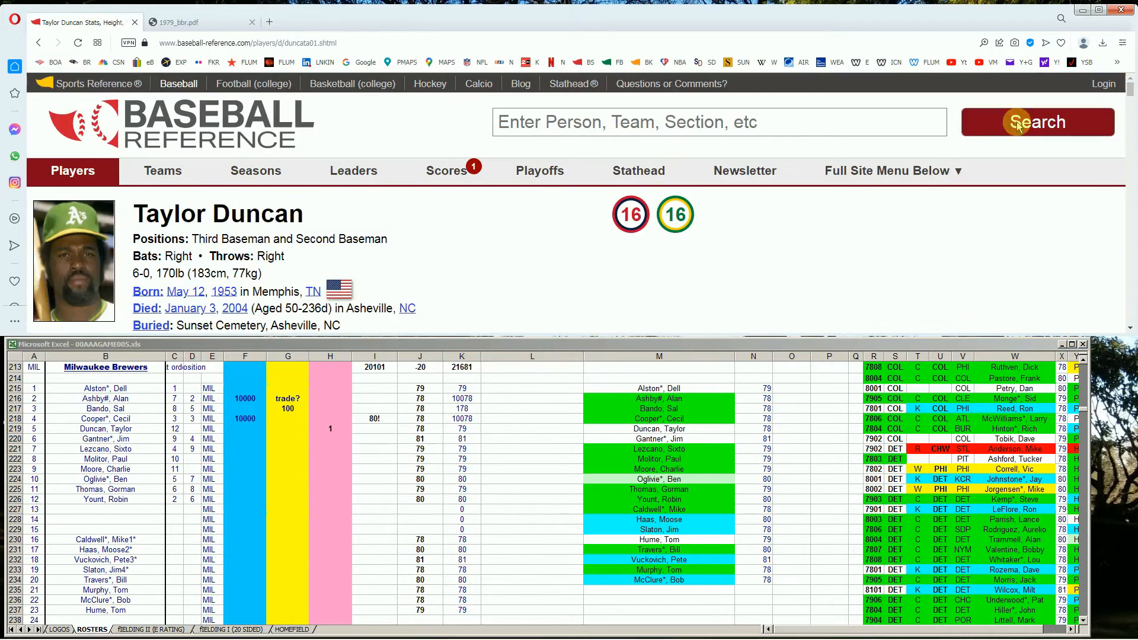
{"action": "left_click", "coordinate": [895, 122]}
{"action": "type", "text": "mike cald"}
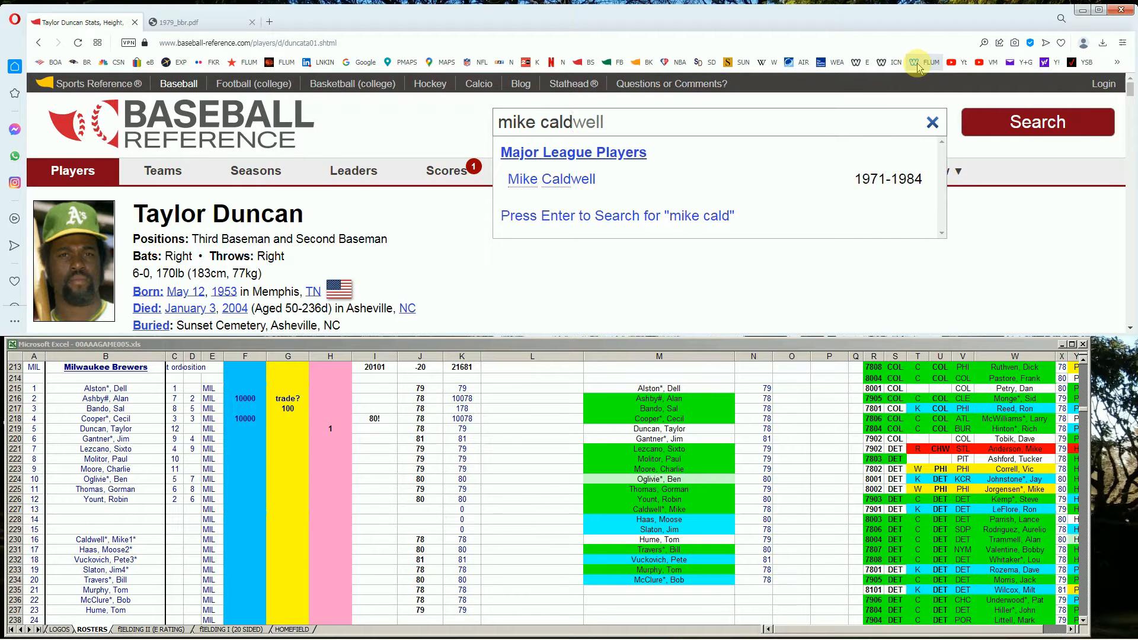
{"action": "left_click", "coordinate": [582, 178]}
{"action": "scroll", "coordinate": [584, 219], "scroll_direction": "down", "scroll_amount": 9}
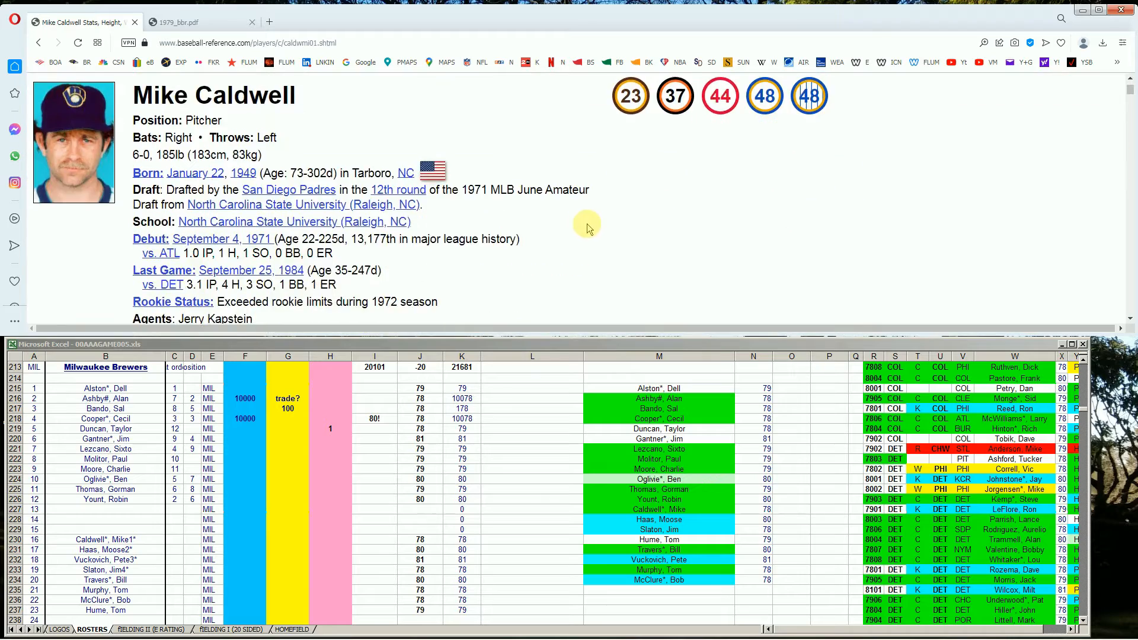
{"action": "scroll", "coordinate": [600, 236], "scroll_direction": "down", "scroll_amount": 10}
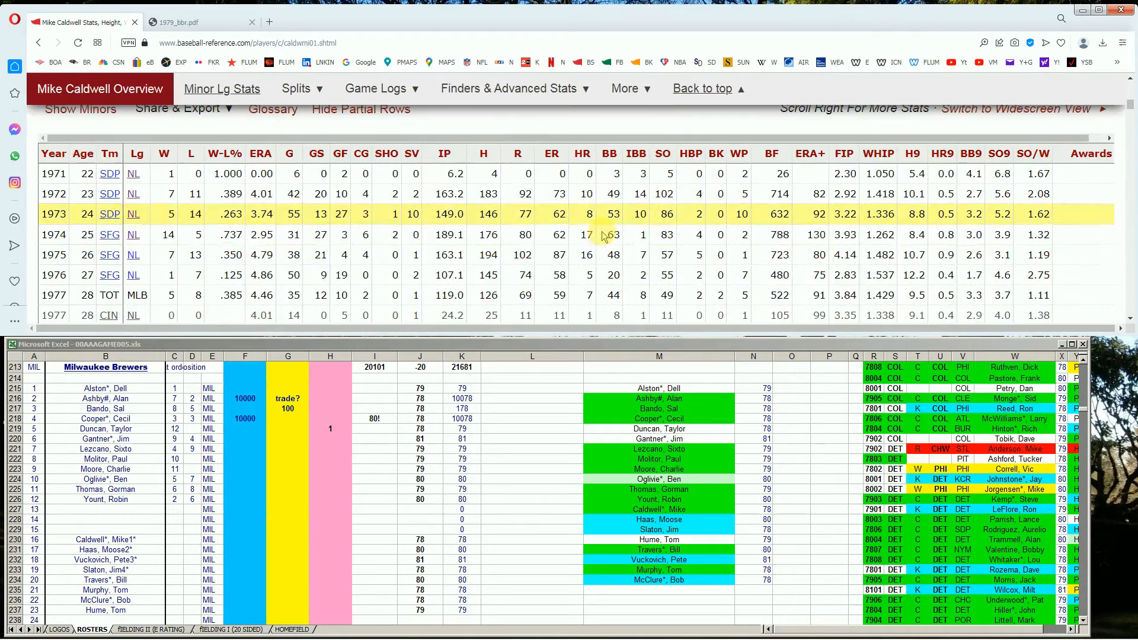
{"action": "scroll", "coordinate": [309, 267], "scroll_direction": "down", "scroll_amount": 2}
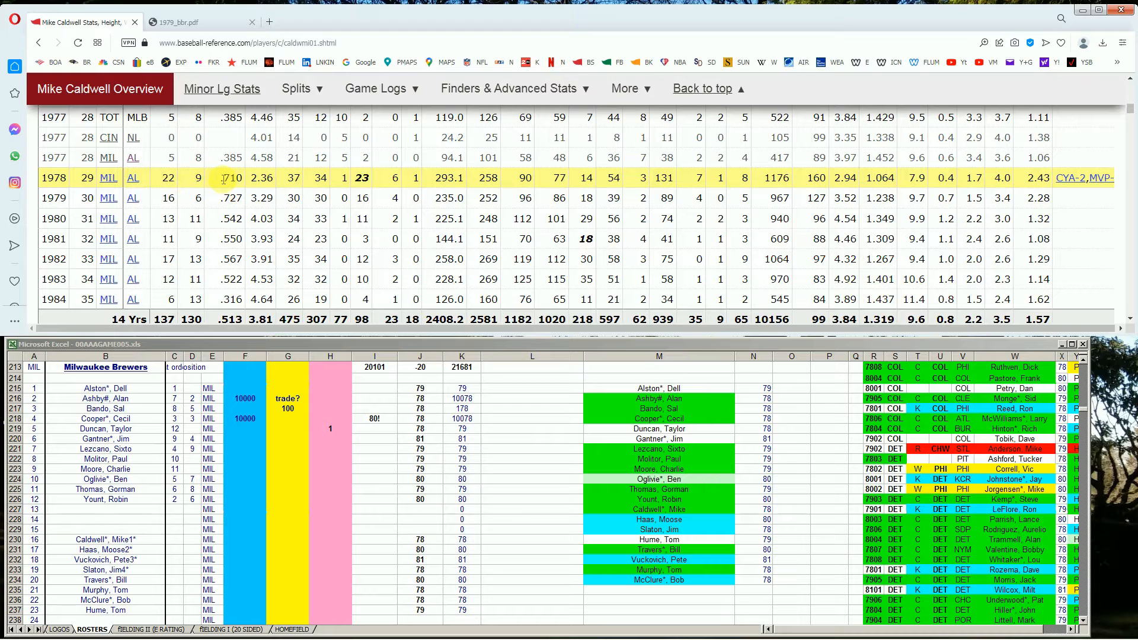
{"action": "mouse_move", "coordinate": [269, 178]}
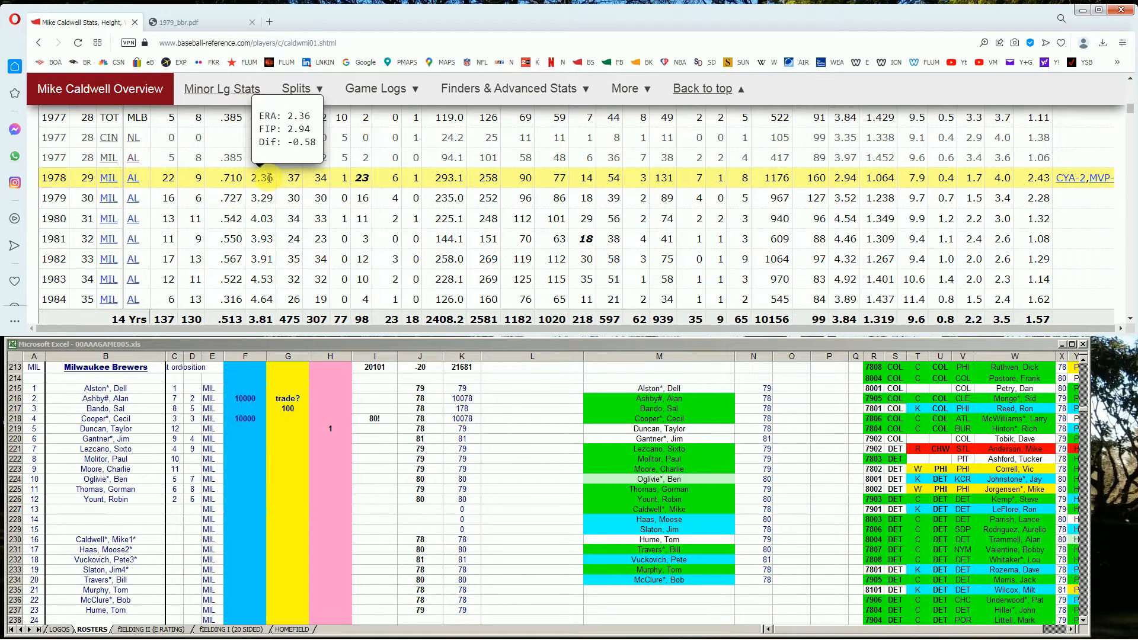
{"action": "mouse_move", "coordinate": [263, 200]}
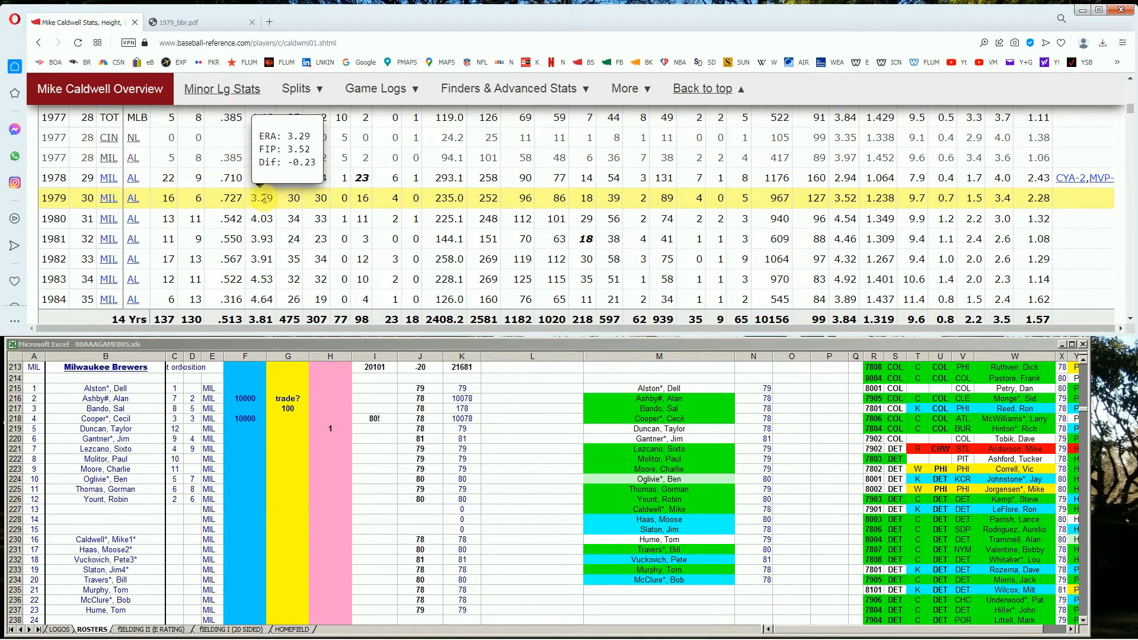
{"action": "mouse_move", "coordinate": [272, 221]}
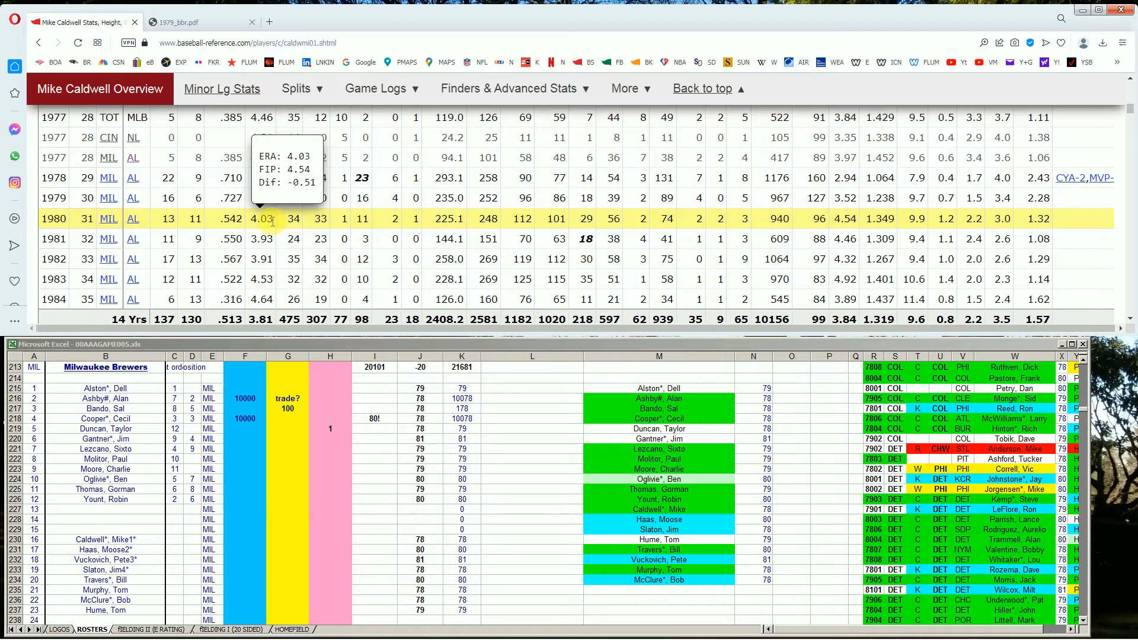
{"action": "mouse_move", "coordinate": [273, 258]}
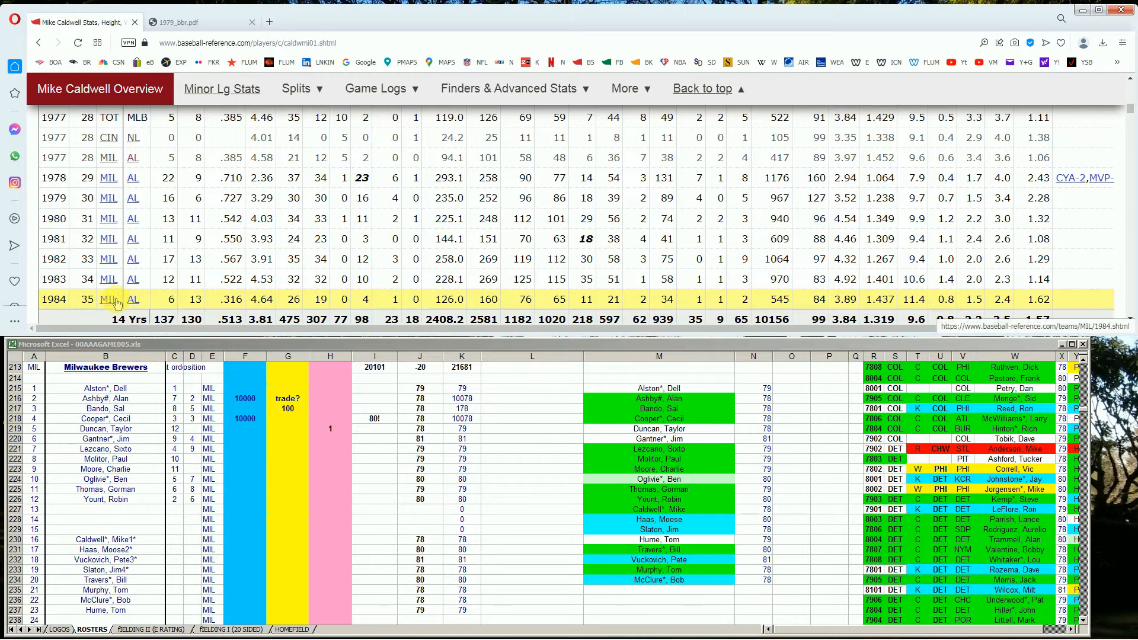
{"action": "left_click", "coordinate": [235, 539]}
{"action": "left_click", "coordinate": [236, 539]}
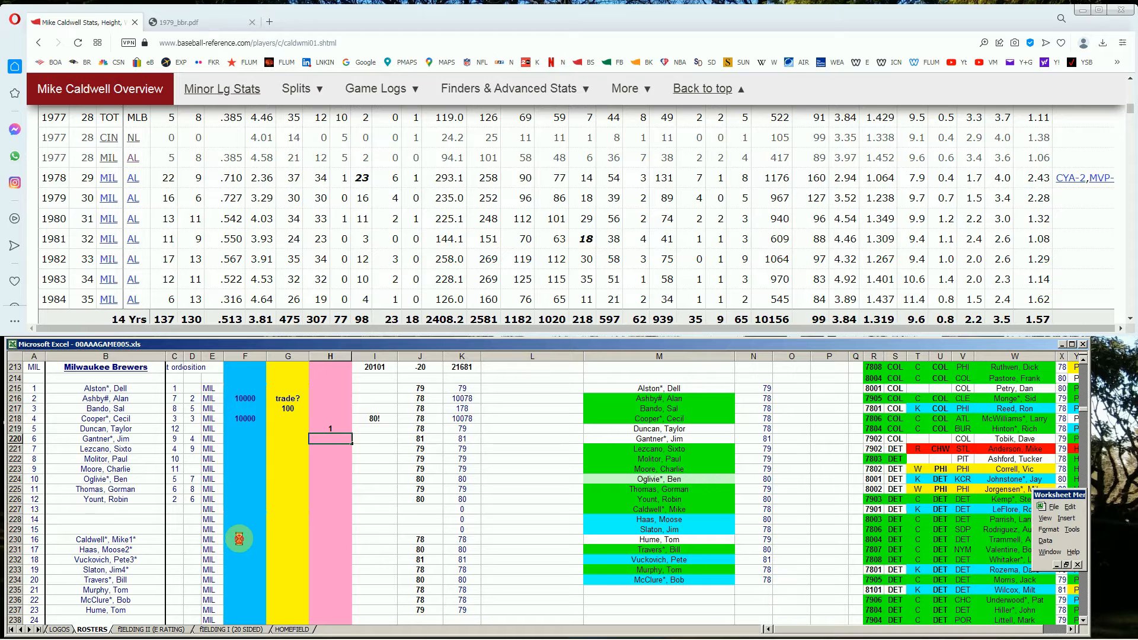
{"action": "type", "text": "10000"}
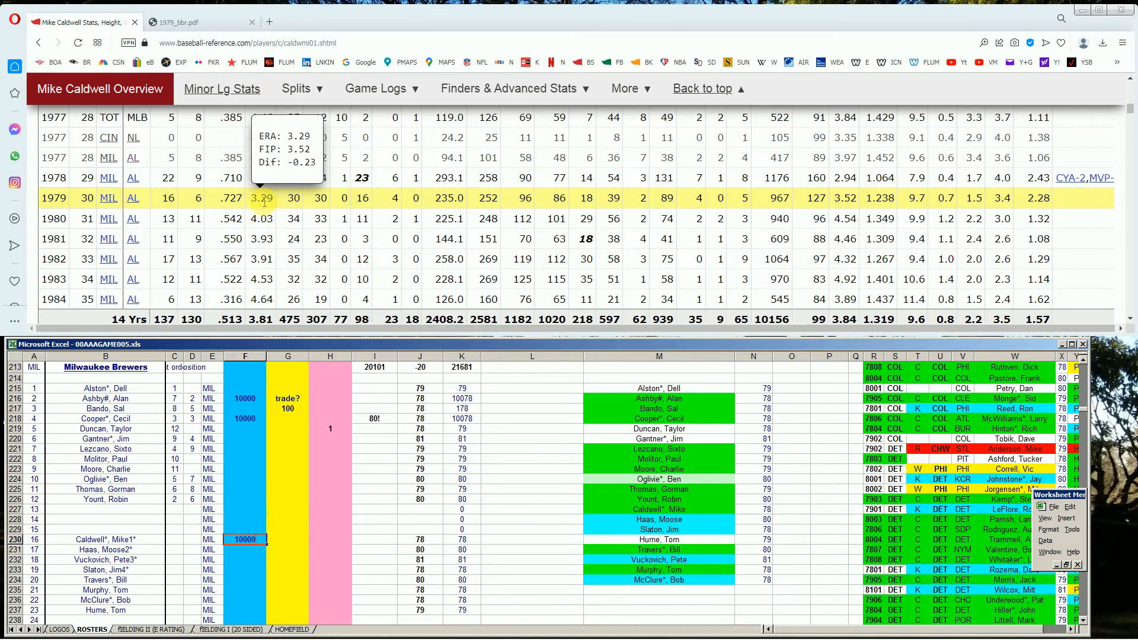
{"action": "left_click", "coordinate": [372, 539]}
{"action": "type", "text": "79!"}
{"action": "key", "text": "Return"}
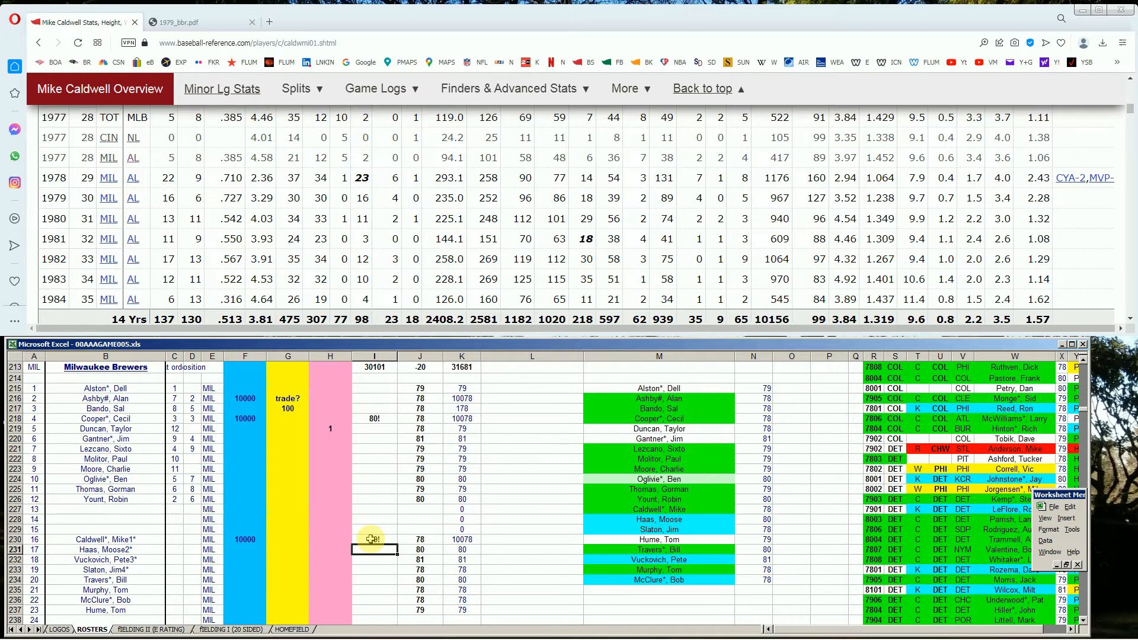
- Switch to Baseball Reference, search for pitcher Jim Slaton, and examine his standard pitching seasons around 1978 to 1982
{"action": "left_click_drag", "start_coordinate": [1131, 112], "coordinate": [1130, 83]}
{"action": "left_click", "coordinate": [889, 121]}
{"action": "type", "text": "slat"}
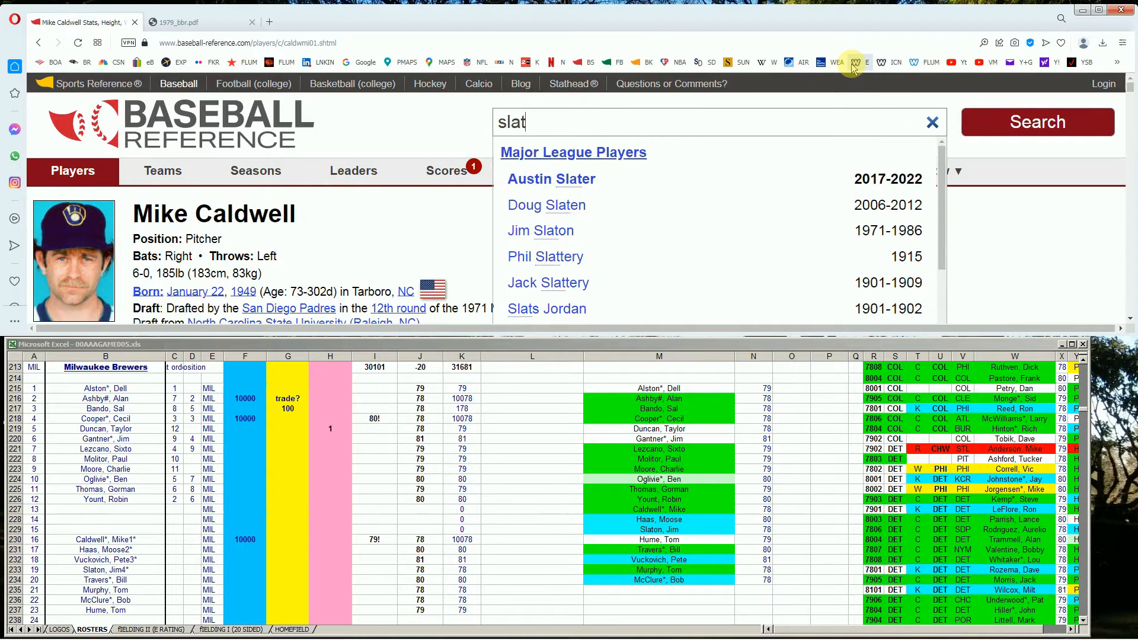
{"action": "type", "text": "on"}
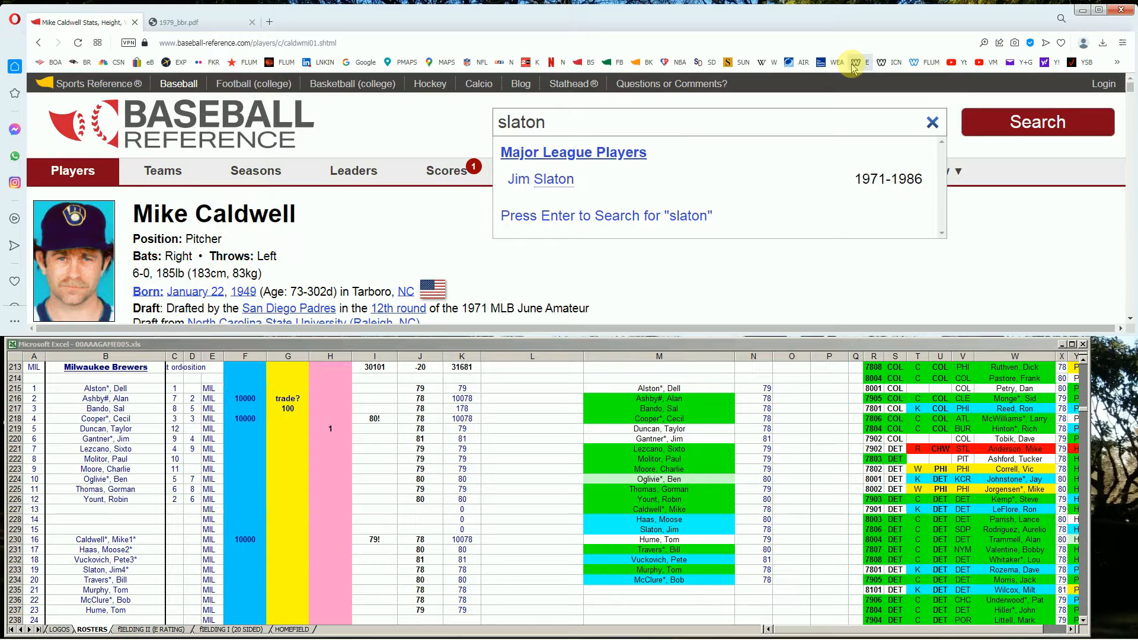
{"action": "left_click", "coordinate": [536, 179]}
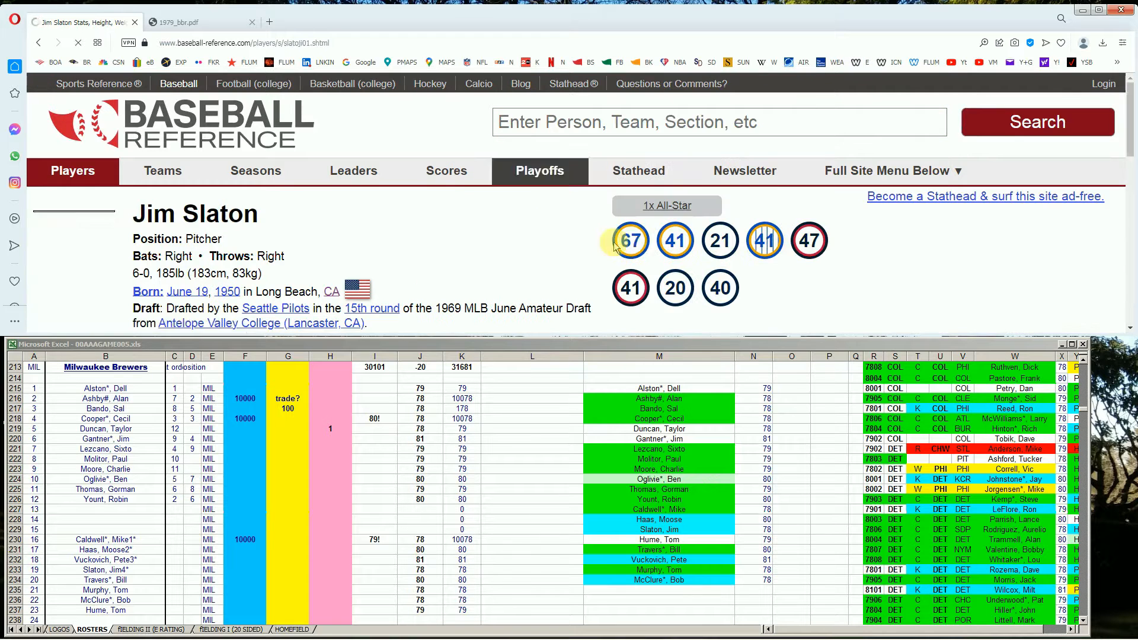
{"action": "scroll", "coordinate": [616, 245], "scroll_direction": "down", "scroll_amount": 10}
{"action": "scroll", "coordinate": [625, 242], "scroll_direction": "down", "scroll_amount": 3}
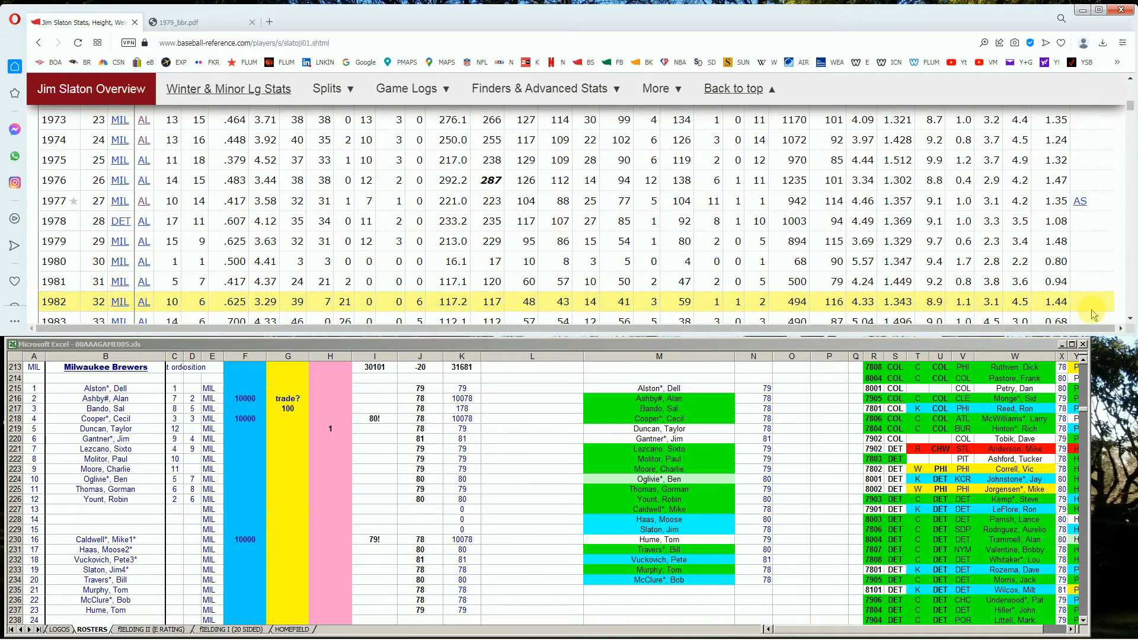
{"action": "scroll", "coordinate": [533, 255], "scroll_direction": "up", "scroll_amount": 1}
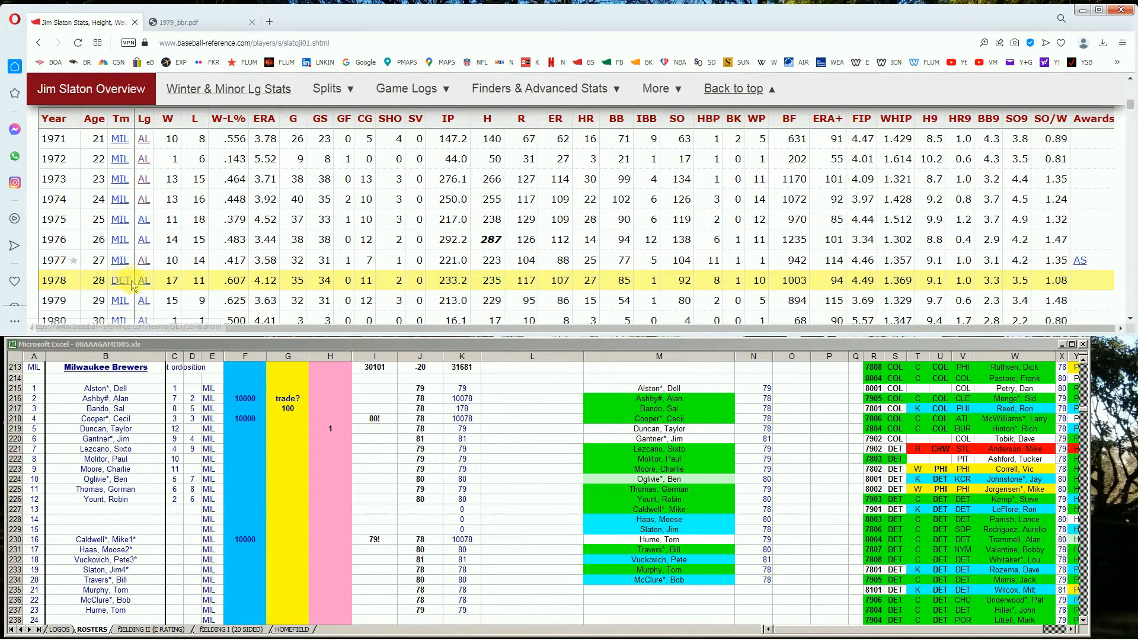
{"action": "scroll", "coordinate": [132, 286], "scroll_direction": "down", "scroll_amount": 1}
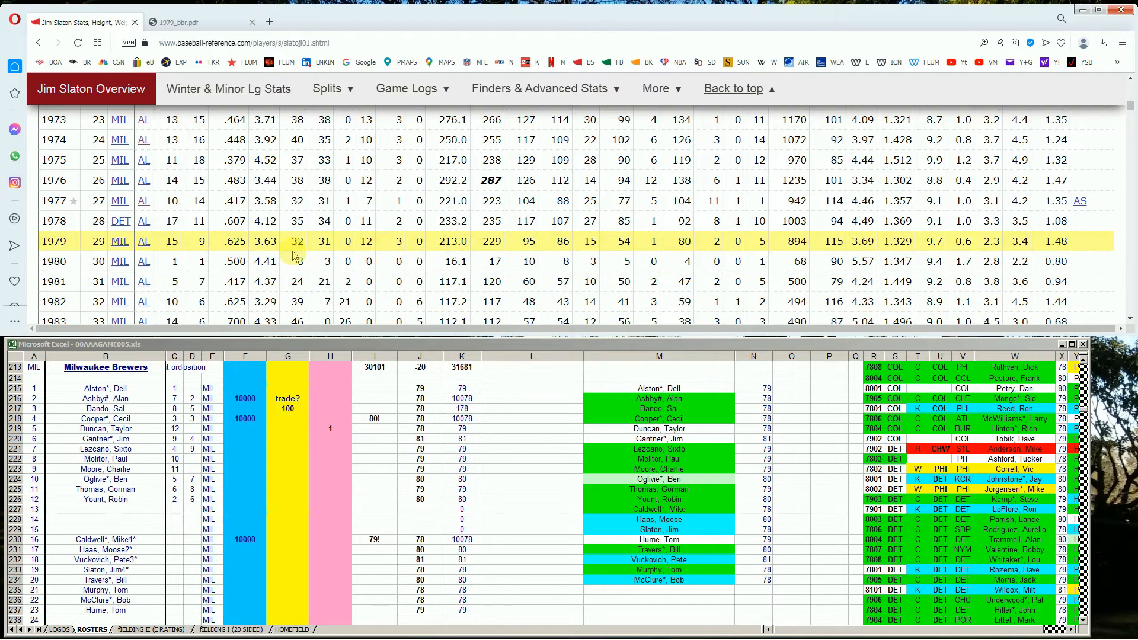
{"action": "left_click", "coordinate": [247, 549]}
{"action": "key", "text": "Down"}
{"action": "key", "text": "Down"}
{"action": "type", "text": "10000"}
{"action": "key", "text": "Right"}
{"action": "key", "text": "Right"}
{"action": "key", "text": "Right"}
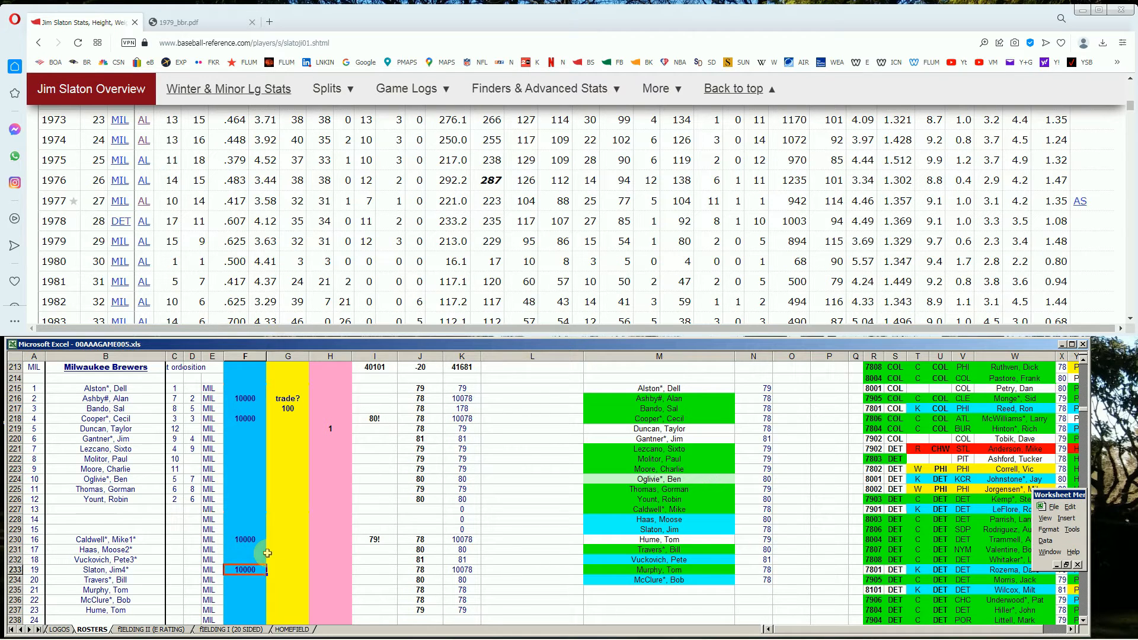
{"action": "type", "text": "79"}
{"action": "key", "text": "Return"}
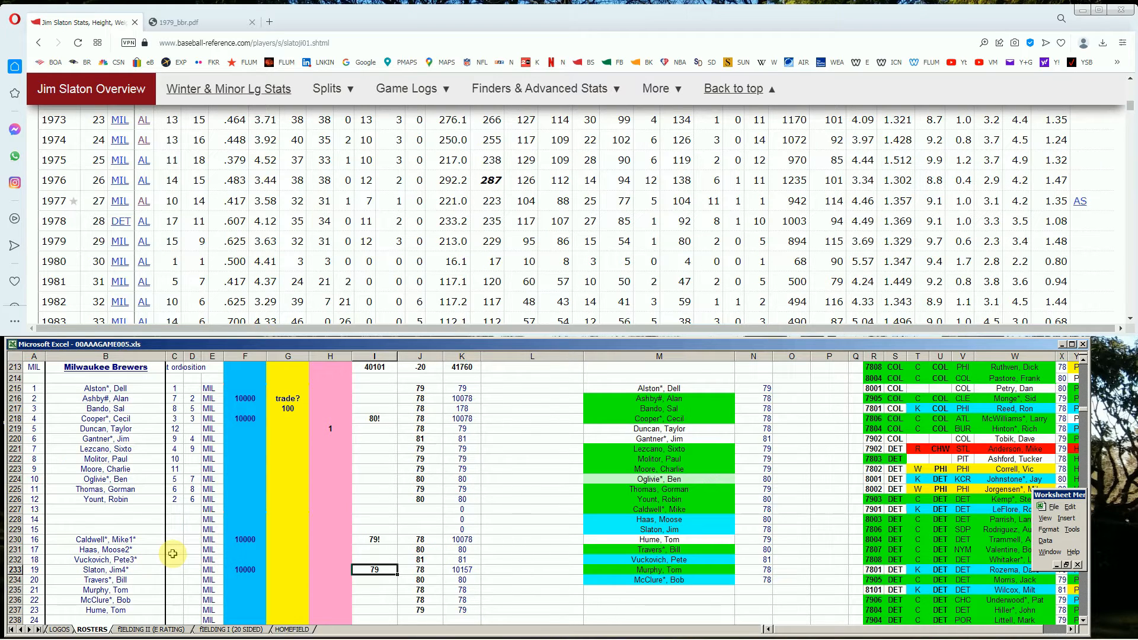
- Switch to Baseball Reference, search for the Tom Murphy who played 1968-1979, and examine his standard pitching table through his final season
{"action": "left_click_drag", "start_coordinate": [1127, 109], "coordinate": [1126, 81]}
{"action": "left_click", "coordinate": [932, 122]}
{"action": "type", "text": "tom murphy"}
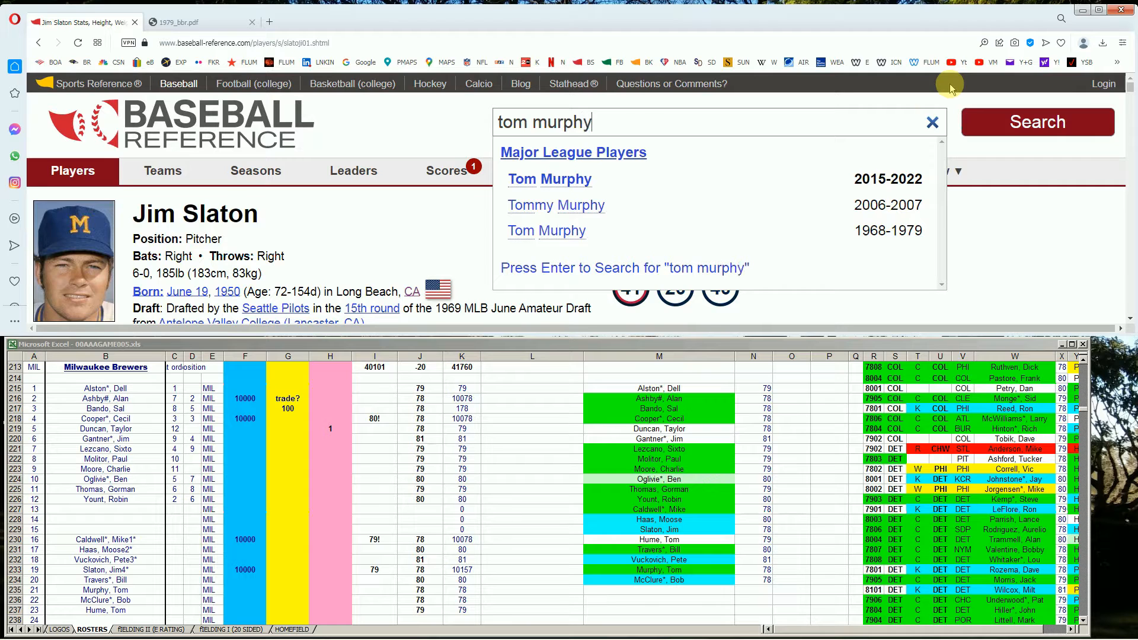
{"action": "left_click", "coordinate": [561, 230]}
{"action": "scroll", "coordinate": [584, 230], "scroll_direction": "down", "scroll_amount": 10}
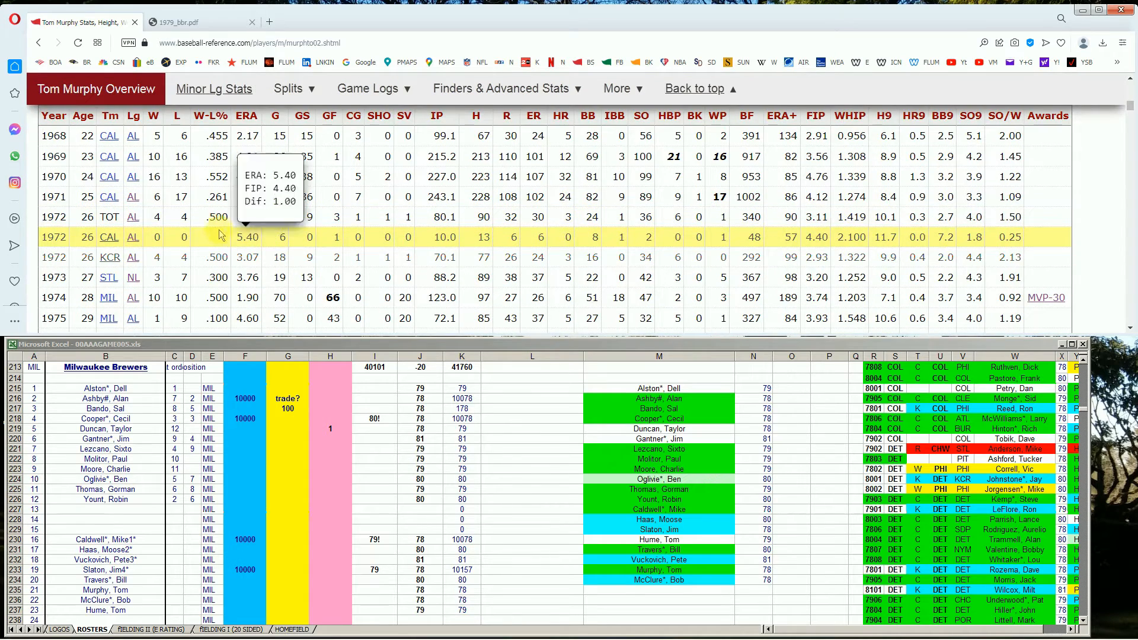
{"action": "scroll", "coordinate": [116, 237], "scroll_direction": "down", "scroll_amount": 3}
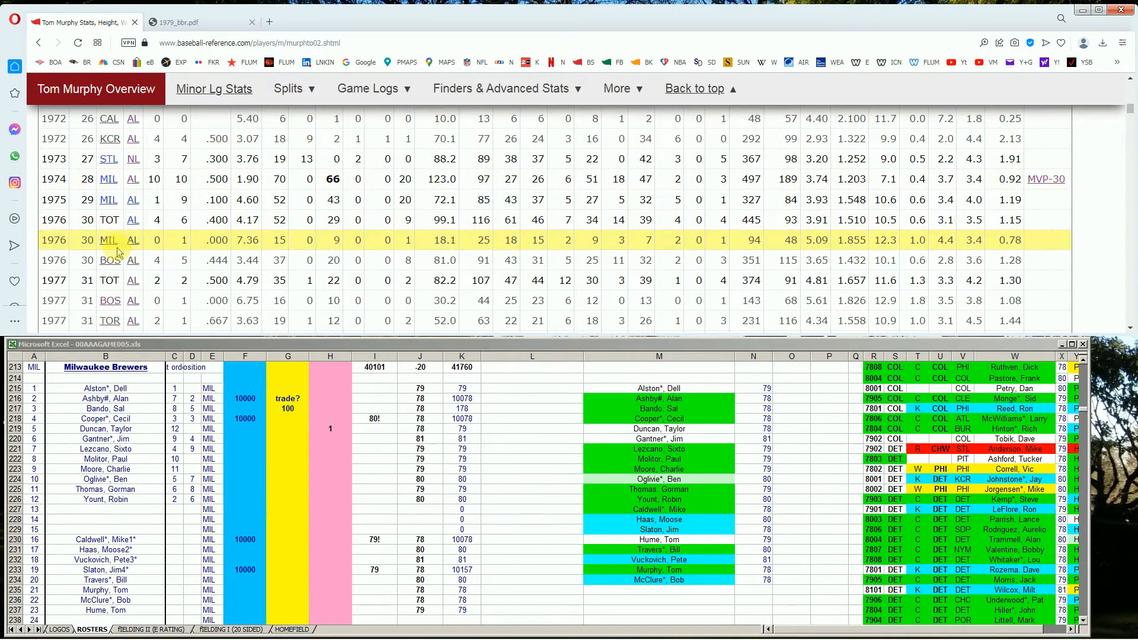
{"action": "scroll", "coordinate": [115, 240], "scroll_direction": "down", "scroll_amount": 3}
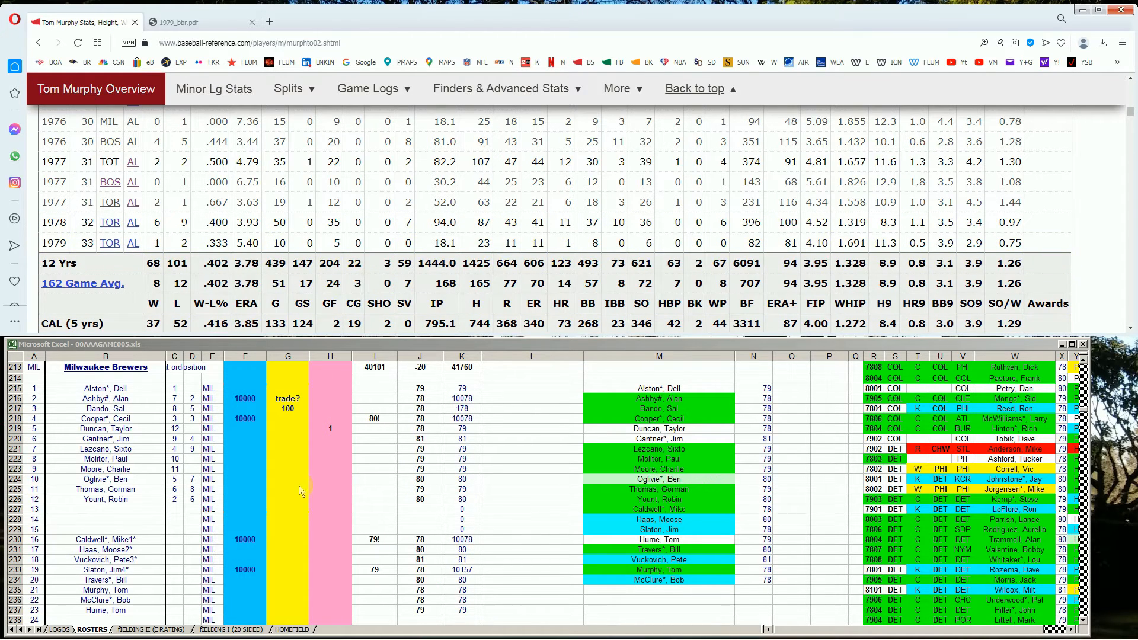
{"action": "left_click", "coordinate": [293, 582]}
{"action": "key", "text": "Left"}
{"action": "key", "text": "Left"}
{"action": "key", "text": "Left"}
{"action": "key", "text": "Down"}
{"action": "key", "text": "Down"}
{"action": "key", "text": "Right"}
{"action": "key", "text": "Right"}
{"action": "type", "text": "1"}
{"action": "key", "text": "Up"}
{"action": "key", "text": "Down"}
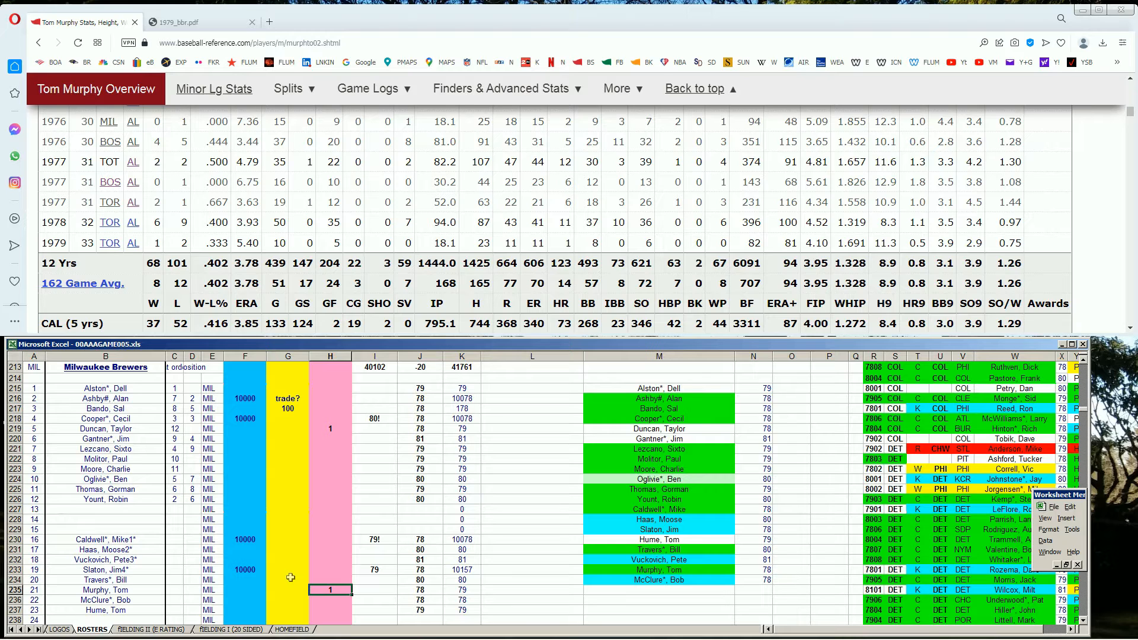
- Switch to Baseball Reference, search for the Bob McClure who played 1975-1993, and examine his season-by-season pitching statistics
{"action": "left_click_drag", "start_coordinate": [1130, 111], "coordinate": [1125, 83]}
{"action": "left_click", "coordinate": [876, 114]}
{"action": "type", "text": "mcclure"}
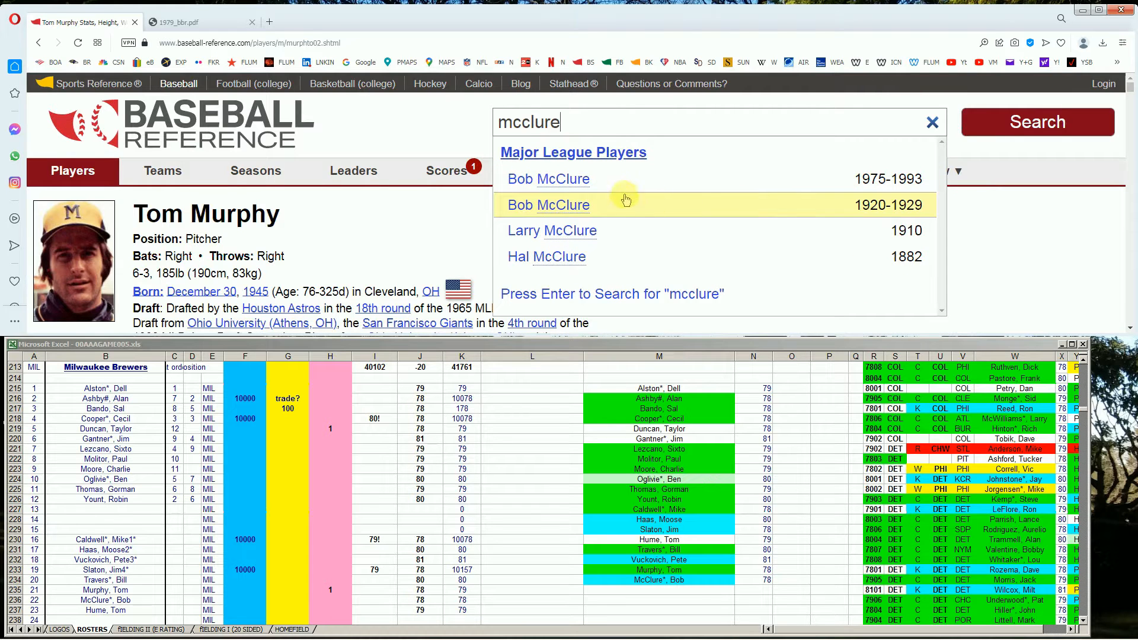
{"action": "left_click", "coordinate": [584, 180]}
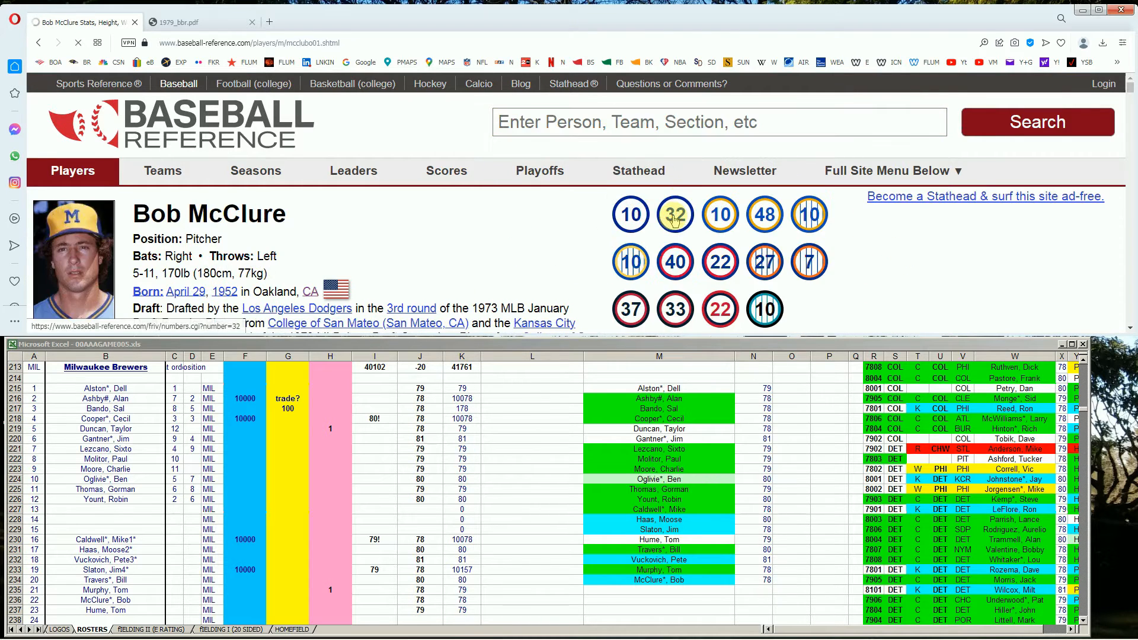
{"action": "scroll", "coordinate": [606, 261], "scroll_direction": "down", "scroll_amount": 4}
{"action": "scroll", "coordinate": [606, 260], "scroll_direction": "down", "scroll_amount": 8}
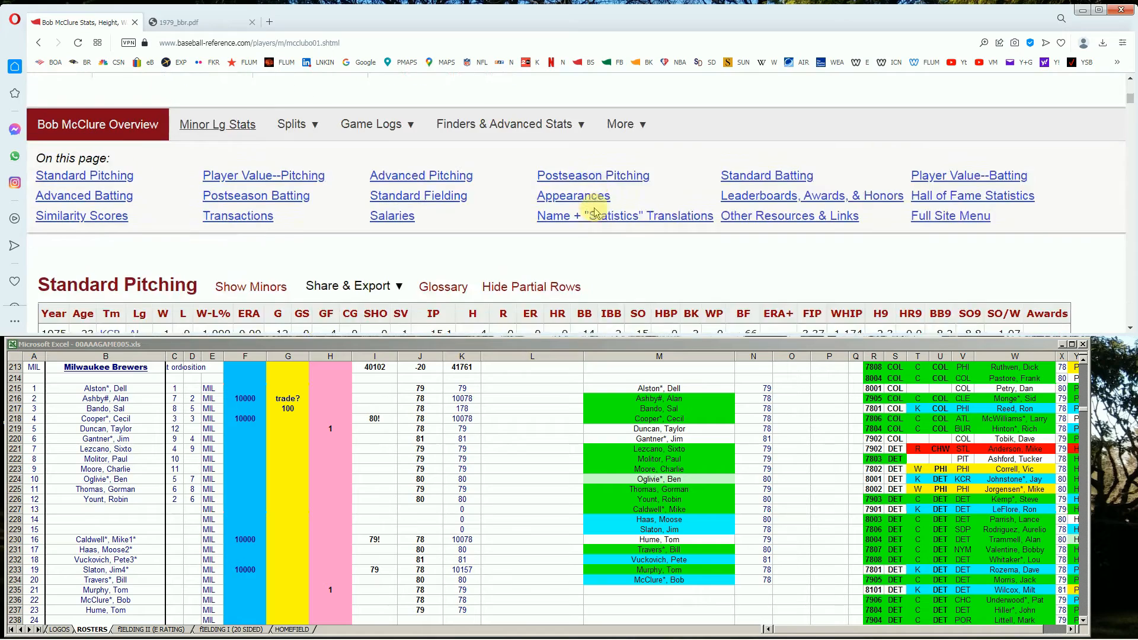
{"action": "scroll", "coordinate": [594, 214], "scroll_direction": "down", "scroll_amount": 5}
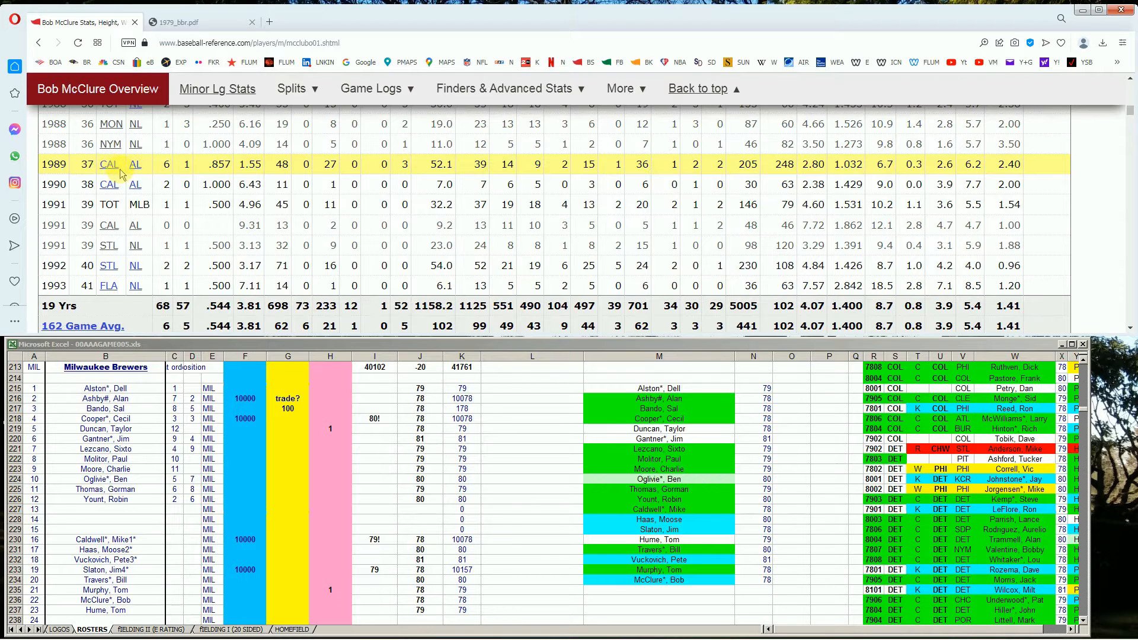
{"action": "scroll", "coordinate": [120, 171], "scroll_direction": "up", "scroll_amount": 4}
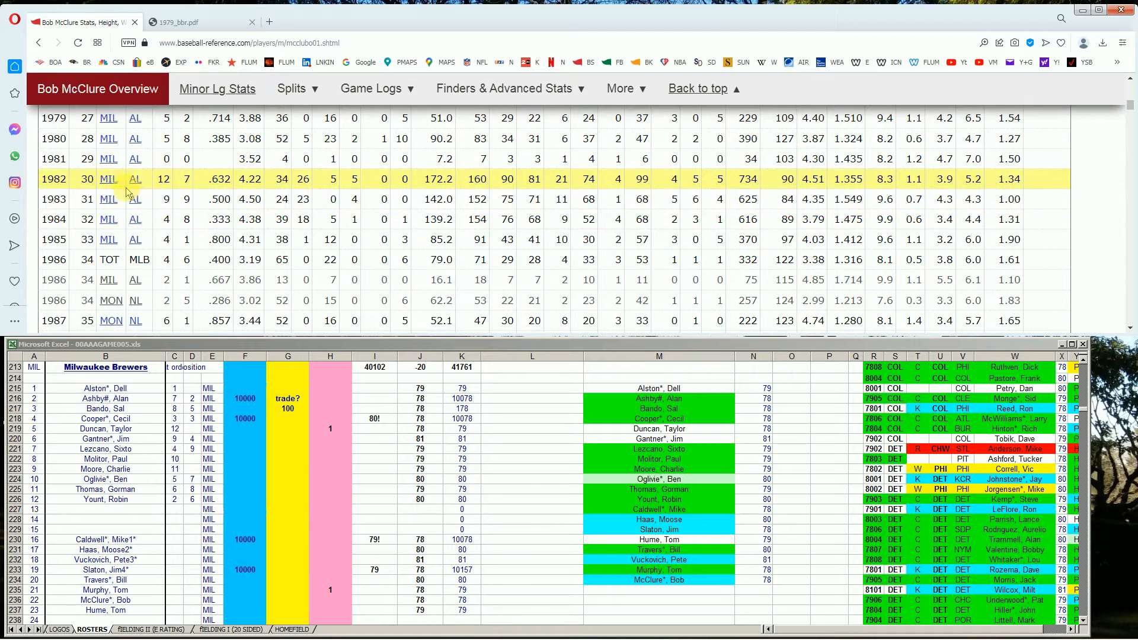
{"action": "scroll", "coordinate": [125, 190], "scroll_direction": "up", "scroll_amount": 1}
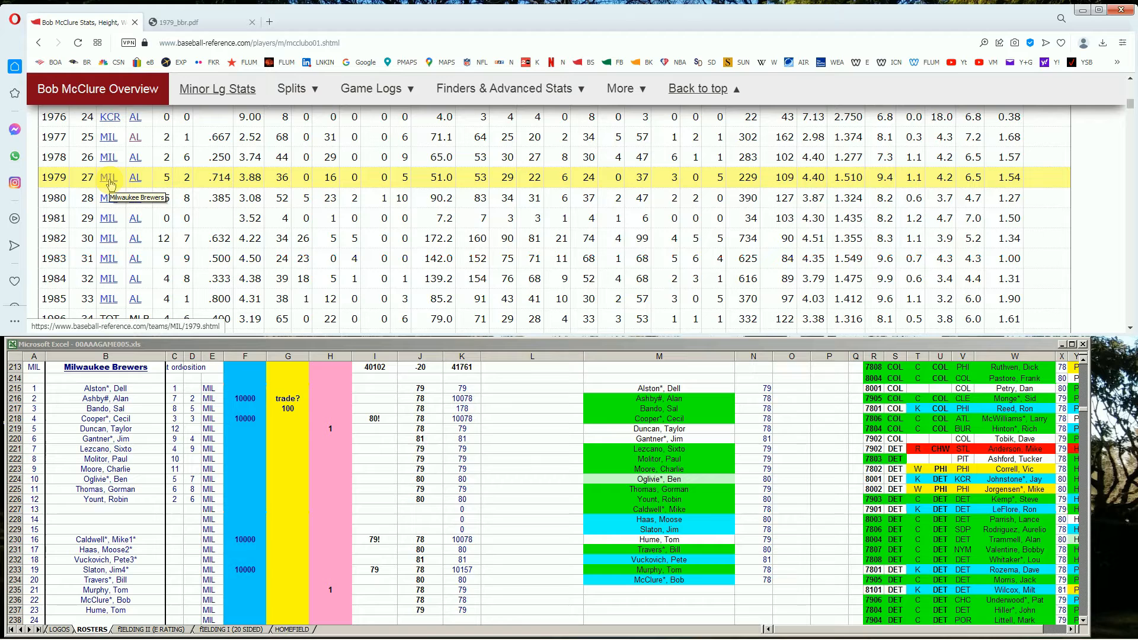
{"action": "mouse_move", "coordinate": [256, 200]}
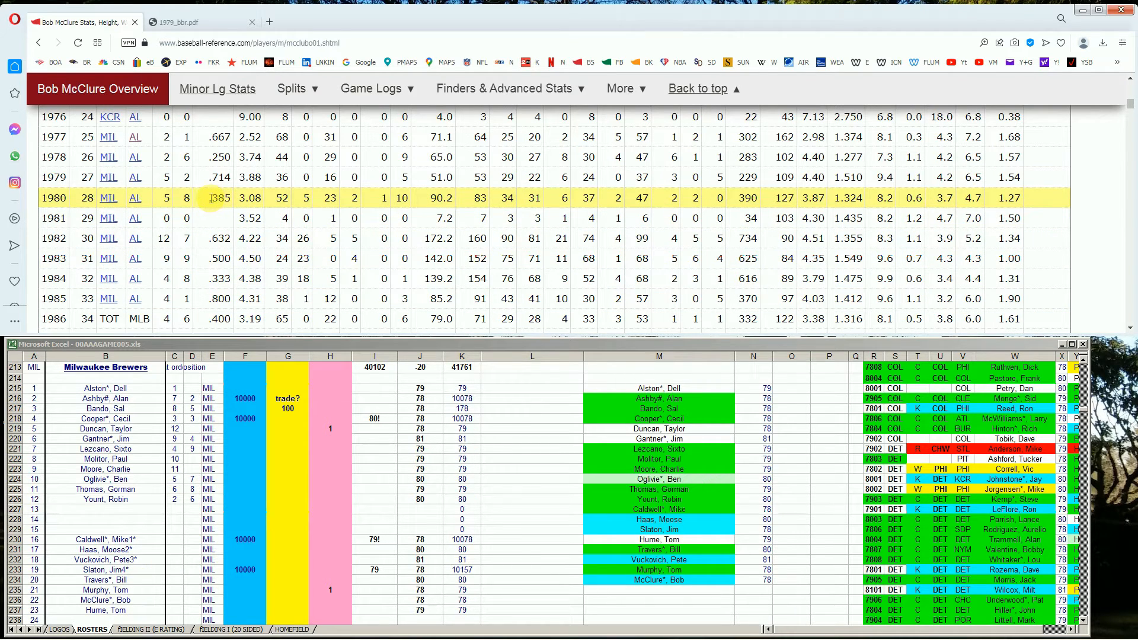
{"action": "left_click", "coordinate": [246, 603]}
{"action": "type", "text": "10000"}
{"action": "key", "text": "Return"}
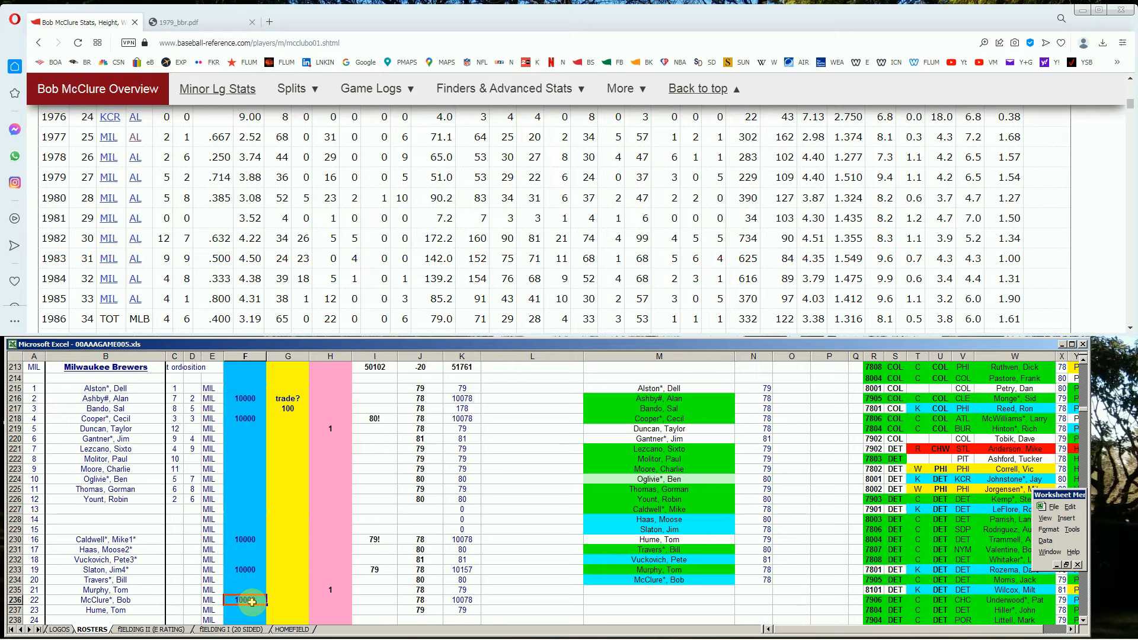
- Review the Milwaukee Brewers roster from Dell Alston to Tom Hume, comparing the players with their keep and trade entries
{"action": "left_click", "coordinate": [250, 407]}
{"action": "key", "text": "Up"}
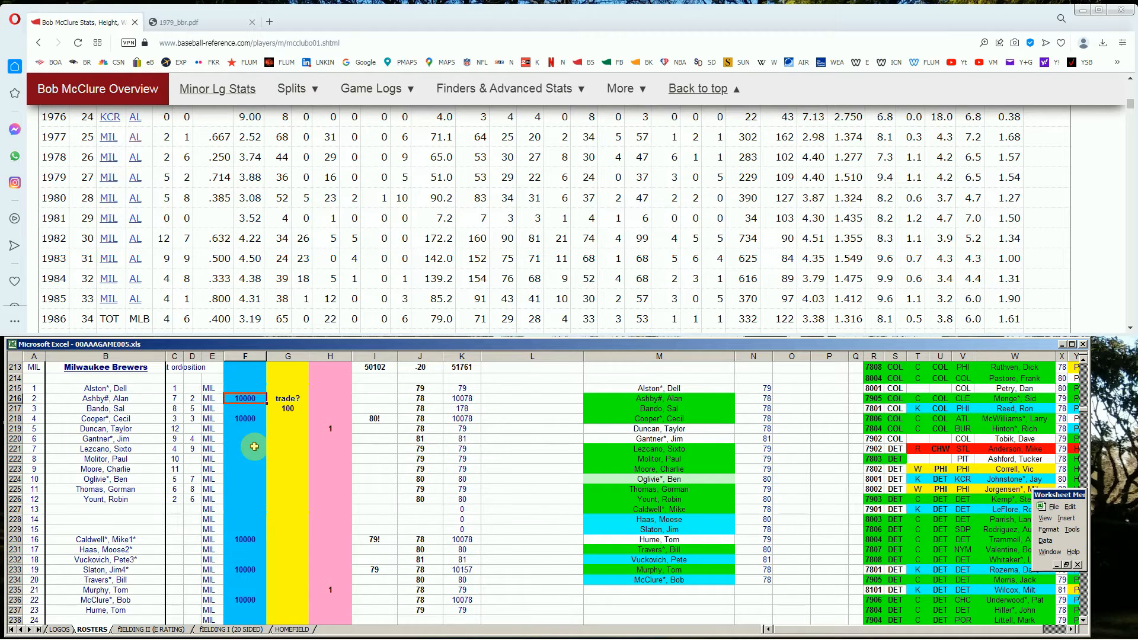
{"action": "left_click", "coordinate": [152, 386]}
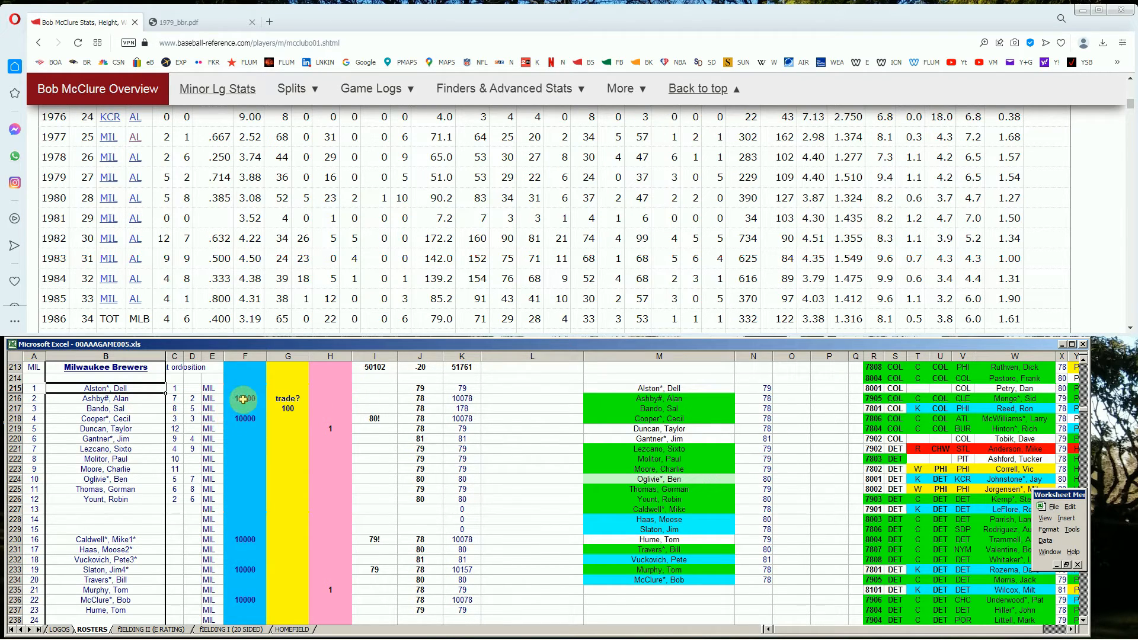
{"action": "left_click", "coordinate": [131, 400]}
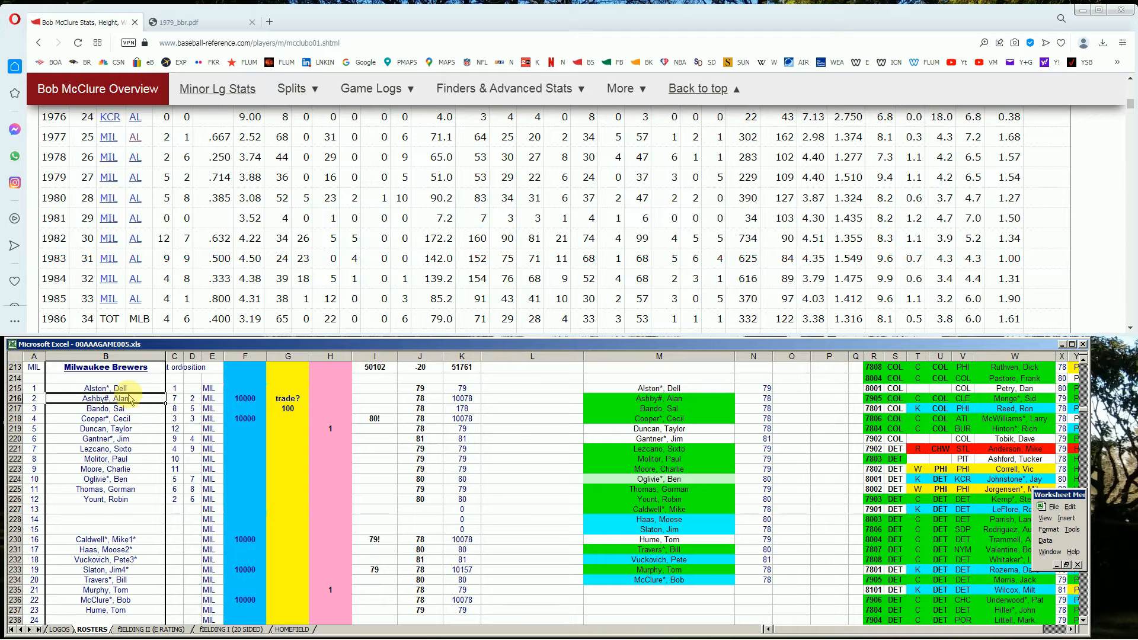
{"action": "left_click", "coordinate": [128, 388]}
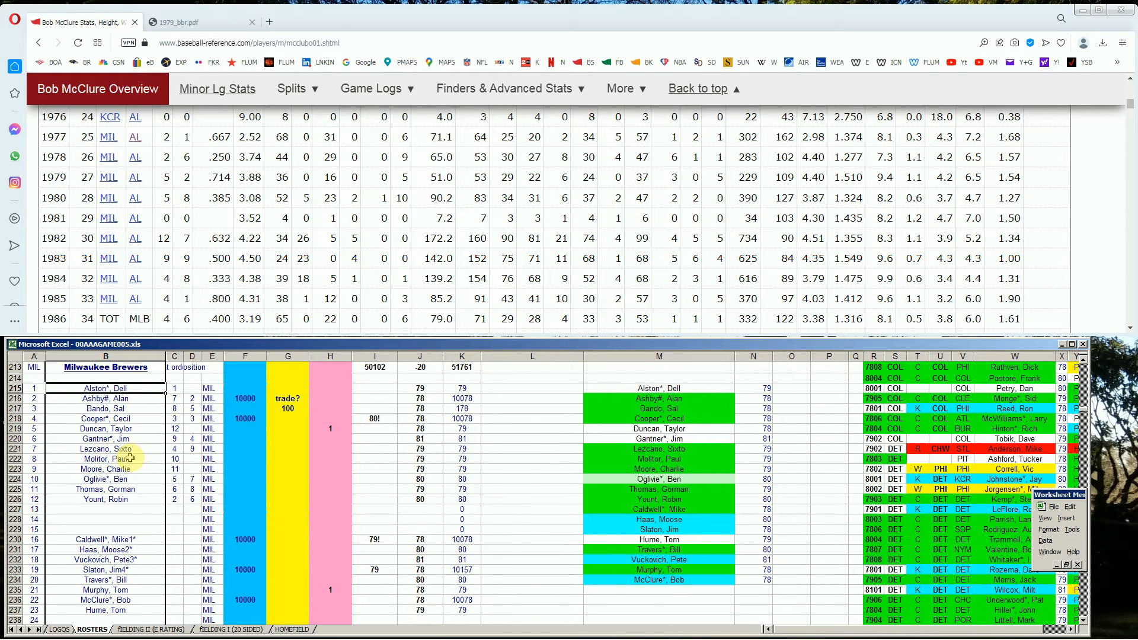
{"action": "left_click", "coordinate": [132, 610]}
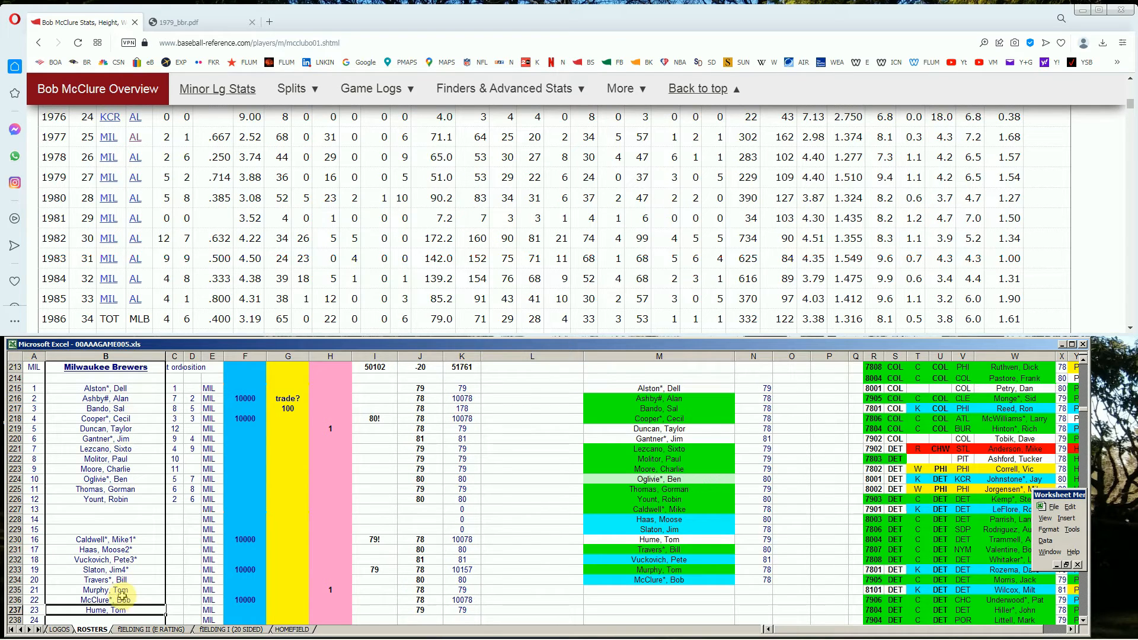
{"action": "left_click_drag", "start_coordinate": [141, 389], "coordinate": [145, 409]}
{"action": "left_click", "coordinate": [146, 457]}
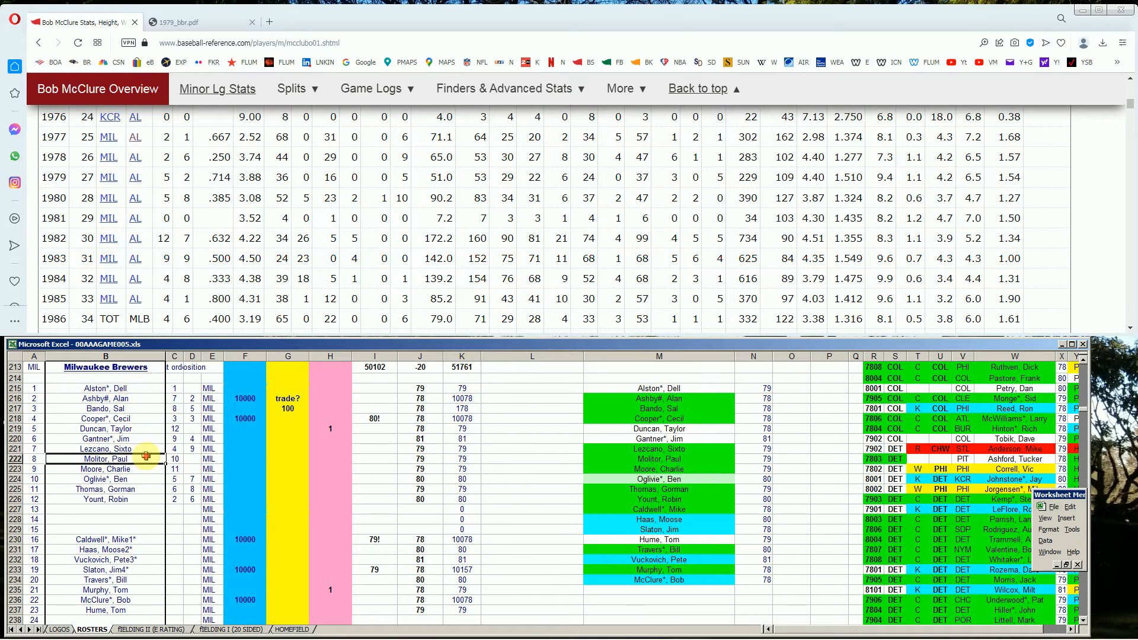
{"action": "left_click", "coordinate": [126, 397]}
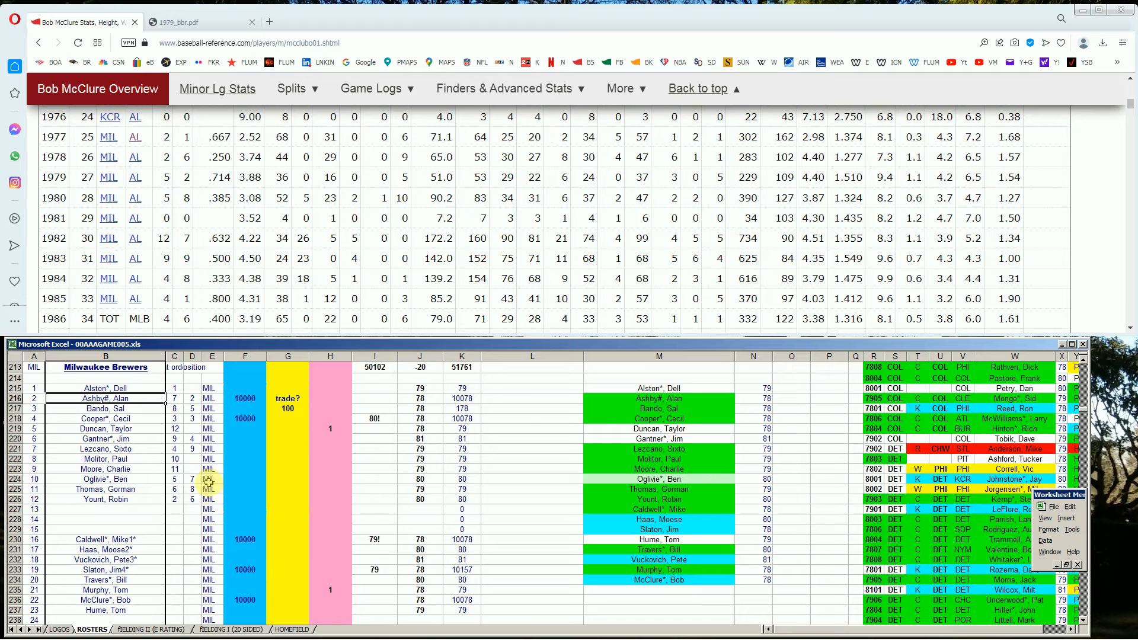
{"action": "left_click", "coordinate": [210, 448]}
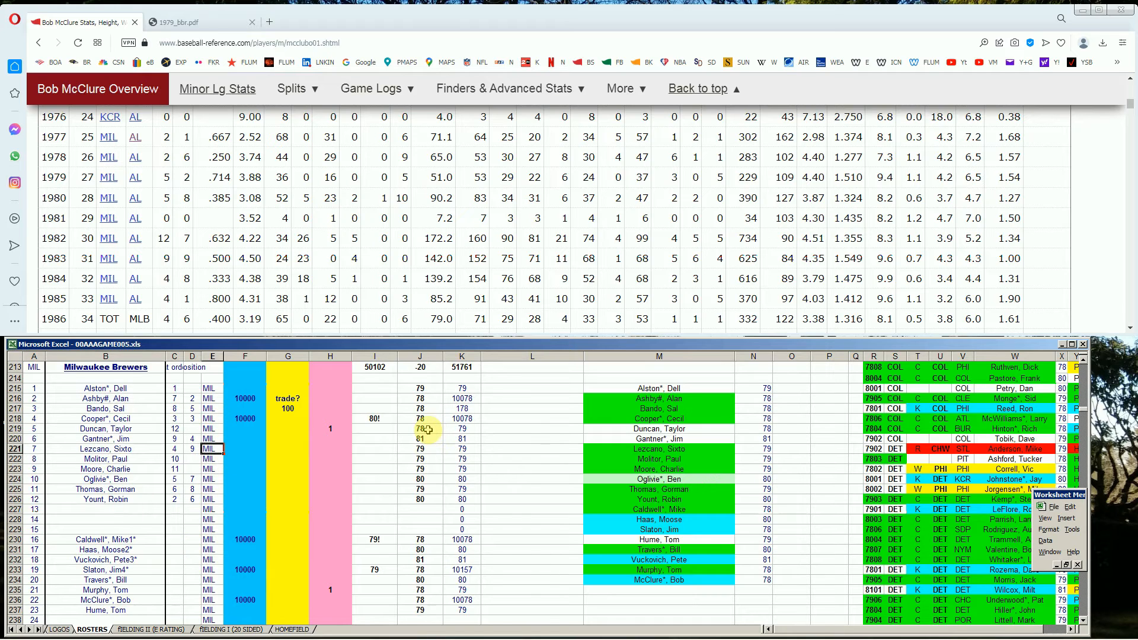